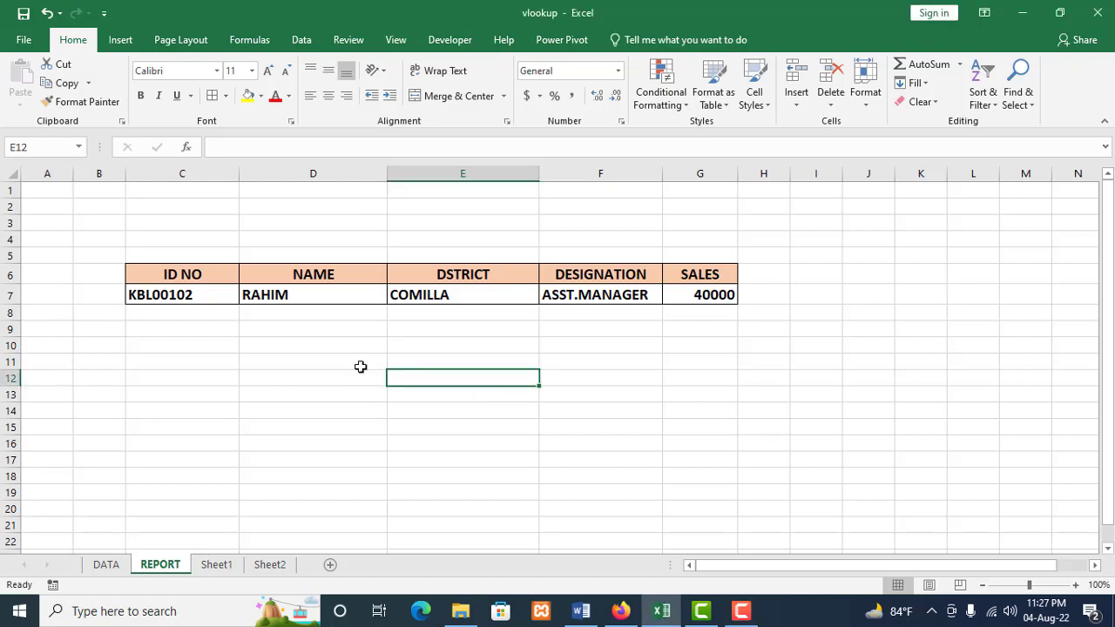
# - Compare the employee table on the DATA sheet with the single-record layout on the REPORT sheet
pyautogui.click(367, 327)
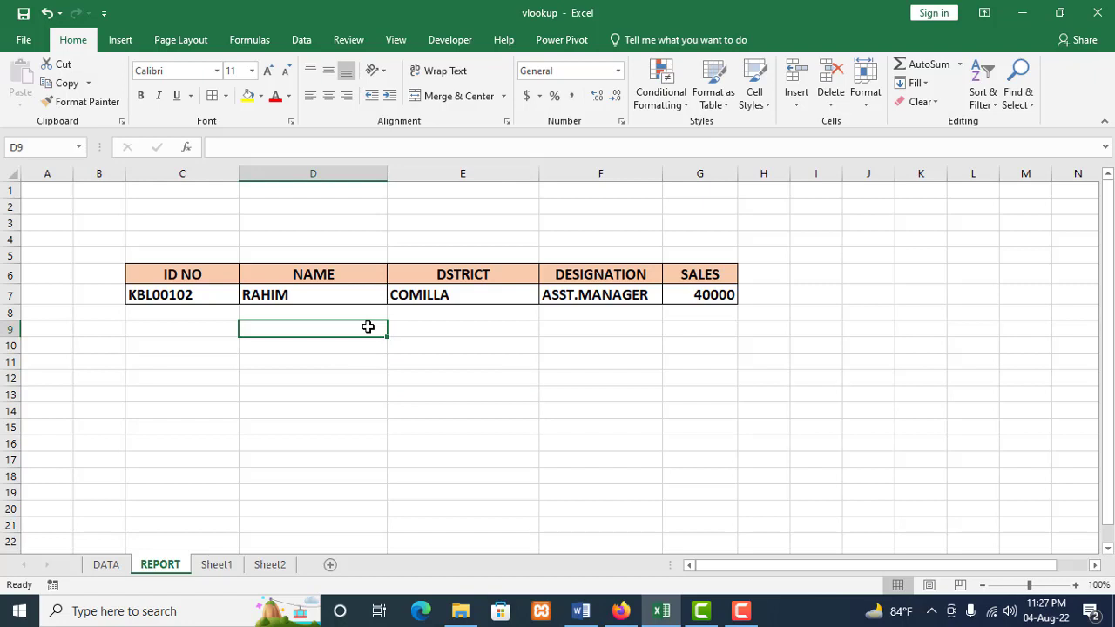
pyautogui.click(347, 389)
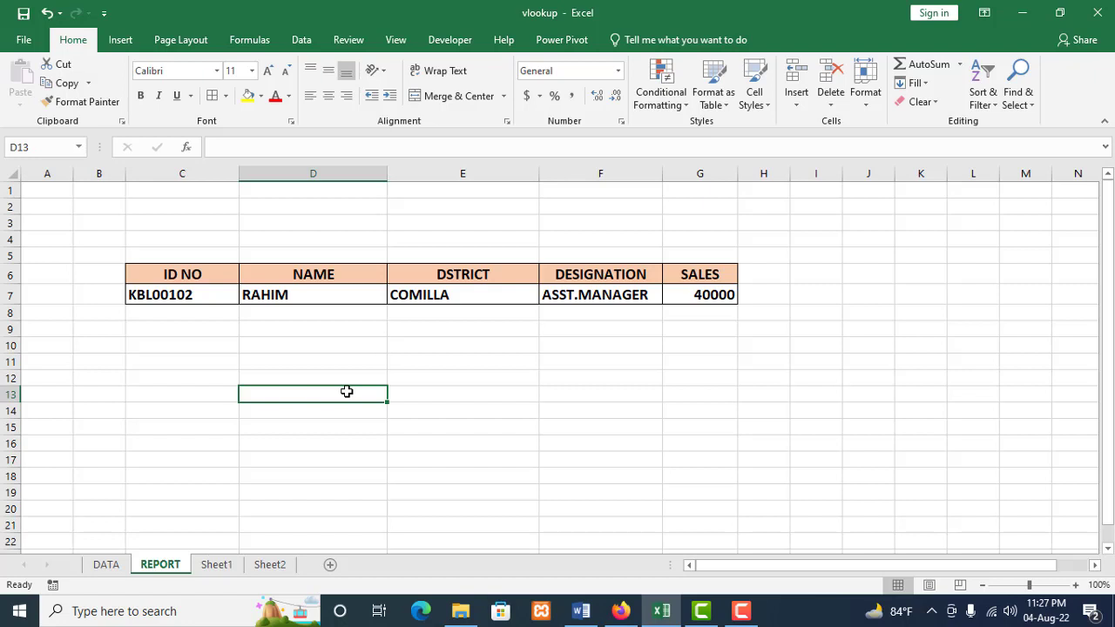
pyautogui.click(115, 564)
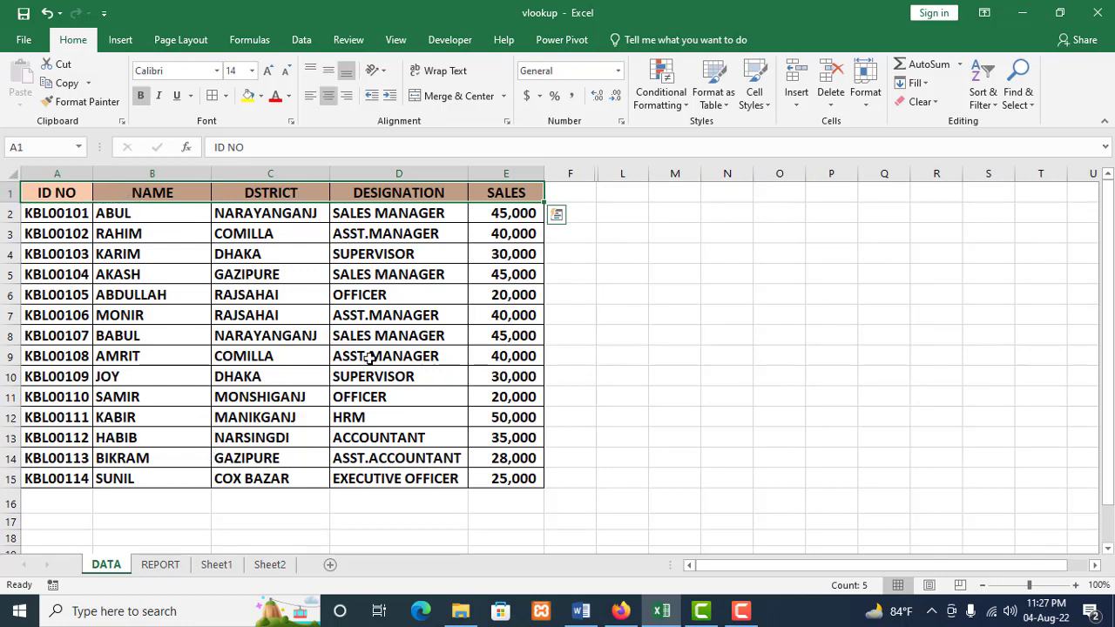
pyautogui.click(157, 564)
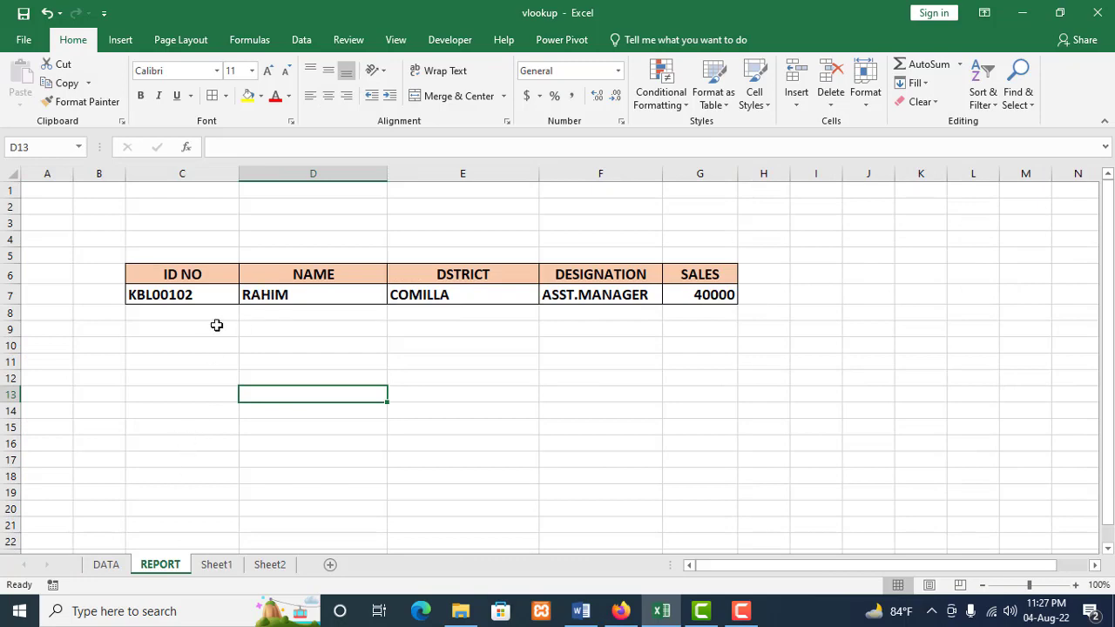
pyautogui.click(106, 565)
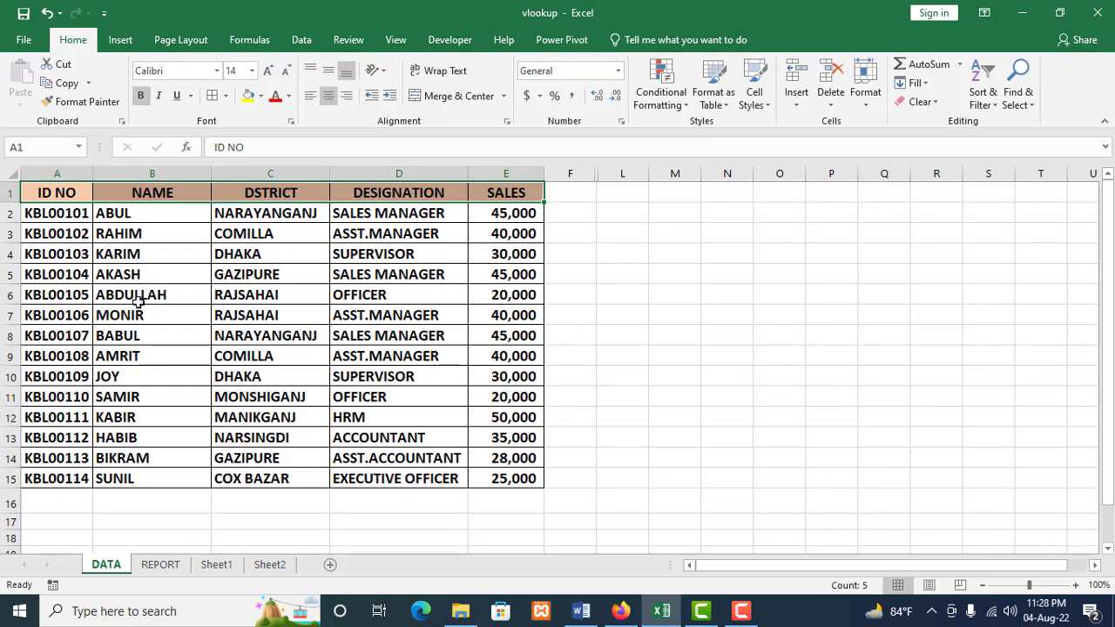
pyautogui.click(159, 564)
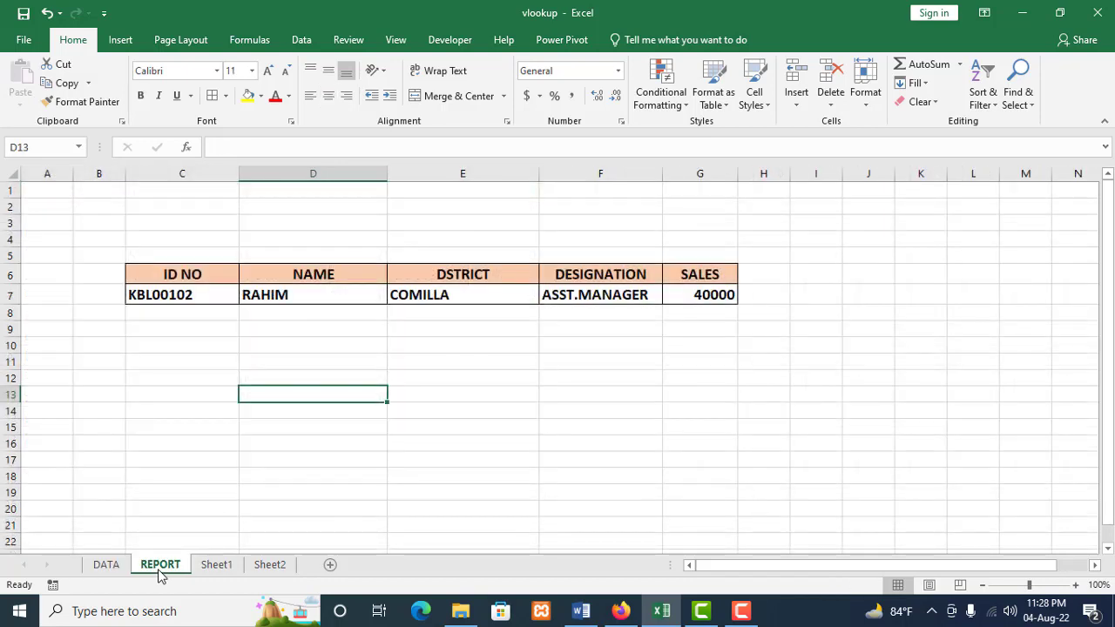
# - Inspect the IDs offered by the ID NO cell C7 on the REPORT sheet without changing the selection
pyautogui.click(201, 296)
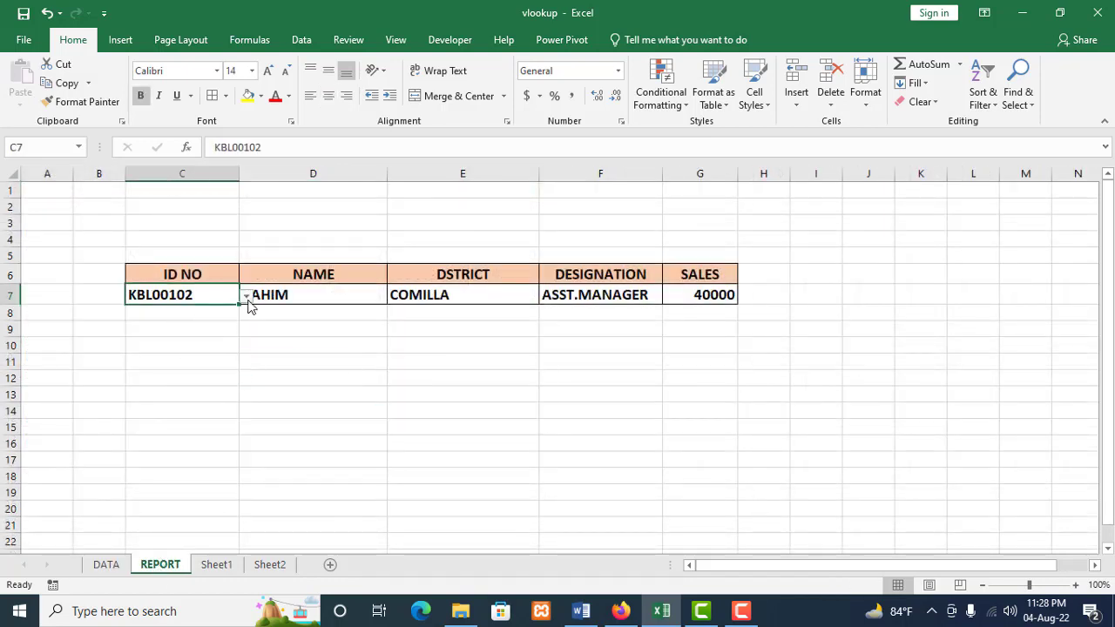
pyautogui.click(247, 297)
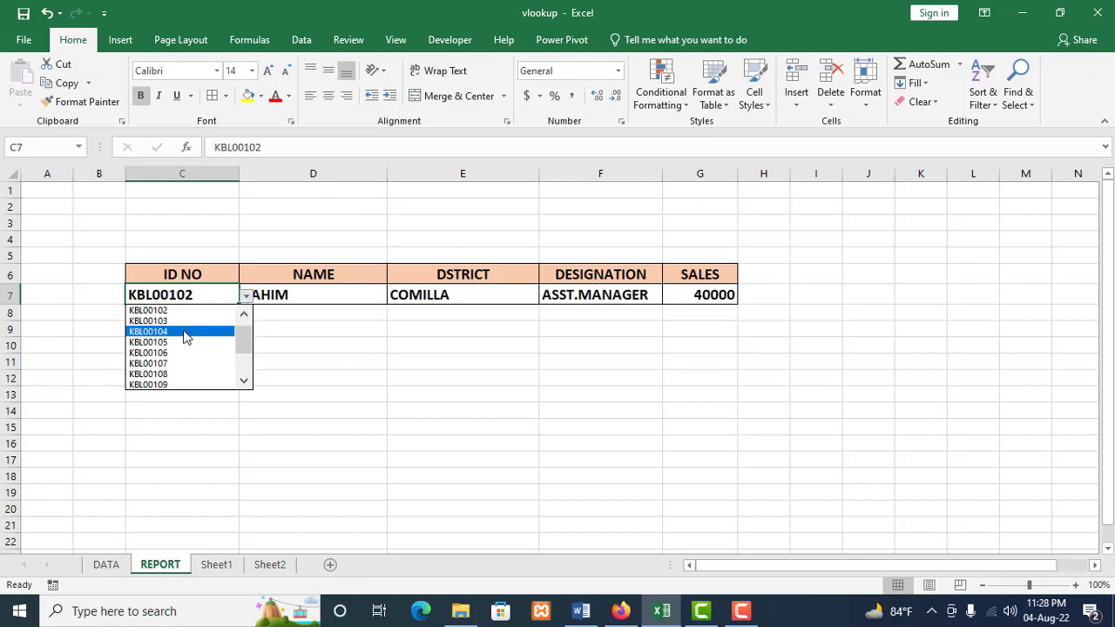
pyautogui.press('Escape')
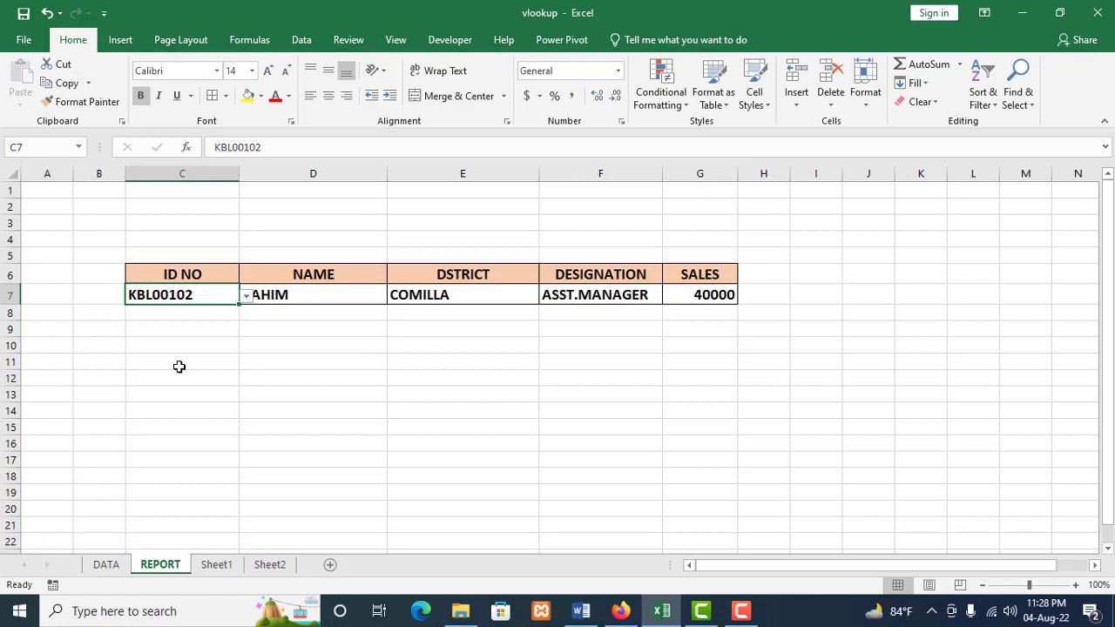
# - Set the ID NO in cell C7 to the third employee ID from the list
pyautogui.click(189, 319)
pyautogui.click(208, 294)
pyautogui.click(246, 297)
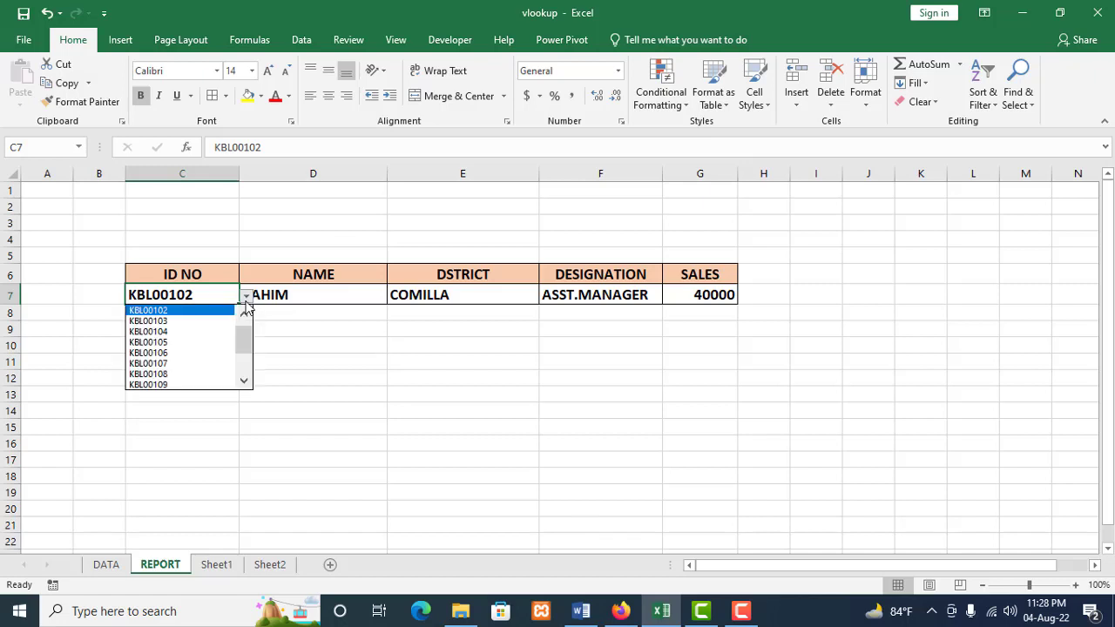
pyautogui.click(186, 322)
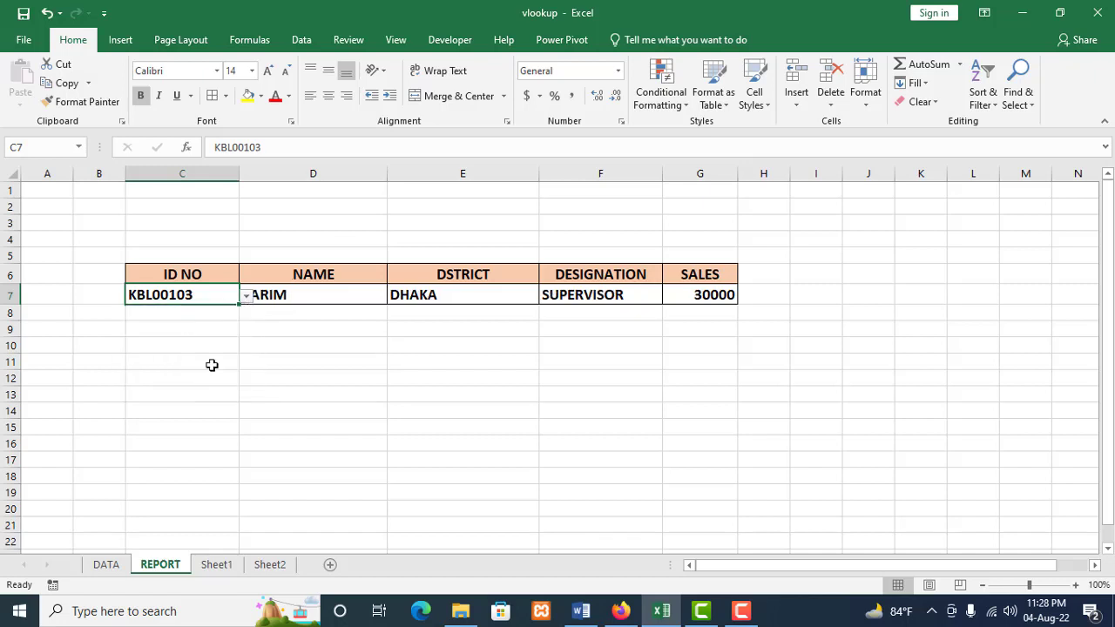
pyautogui.click(241, 379)
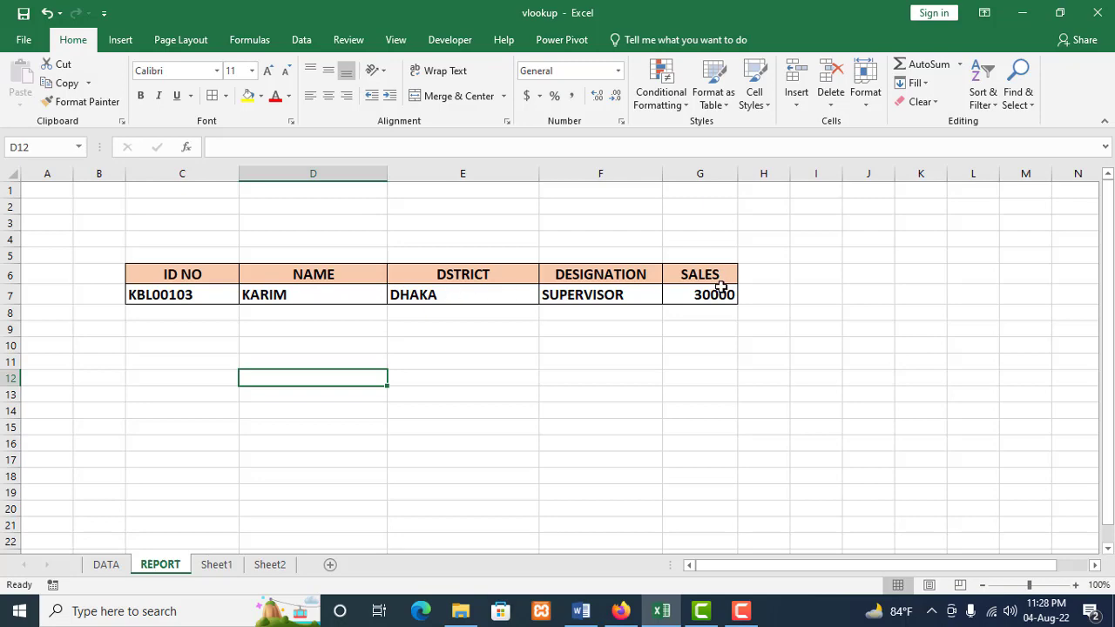
# - Check the REPORT row for the third employee against the matching record on the DATA sheet
pyautogui.click(108, 565)
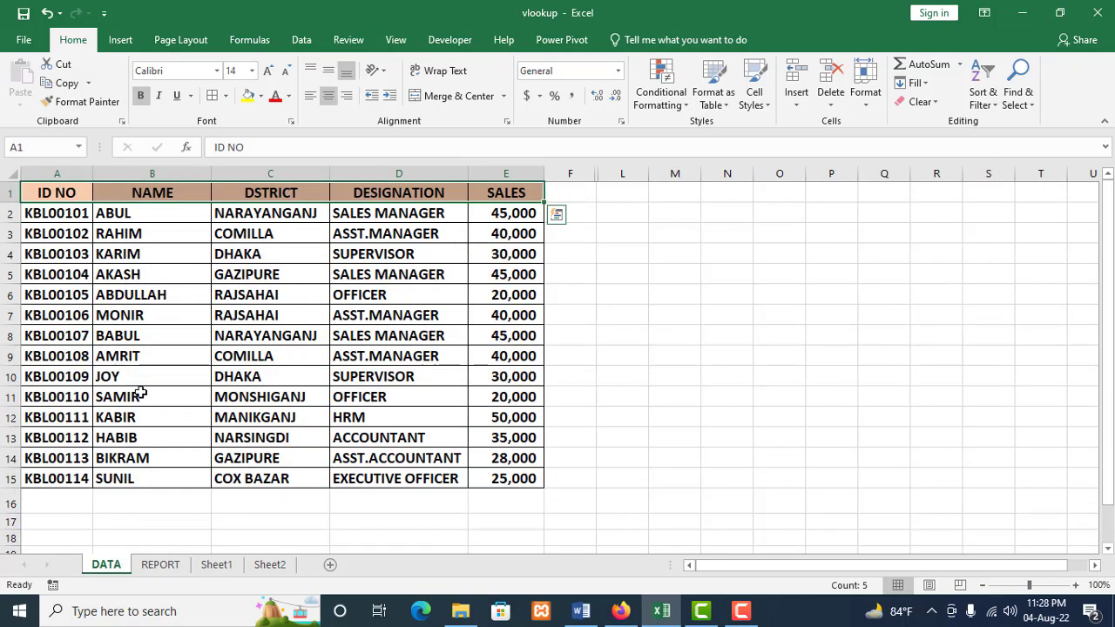
pyautogui.click(162, 566)
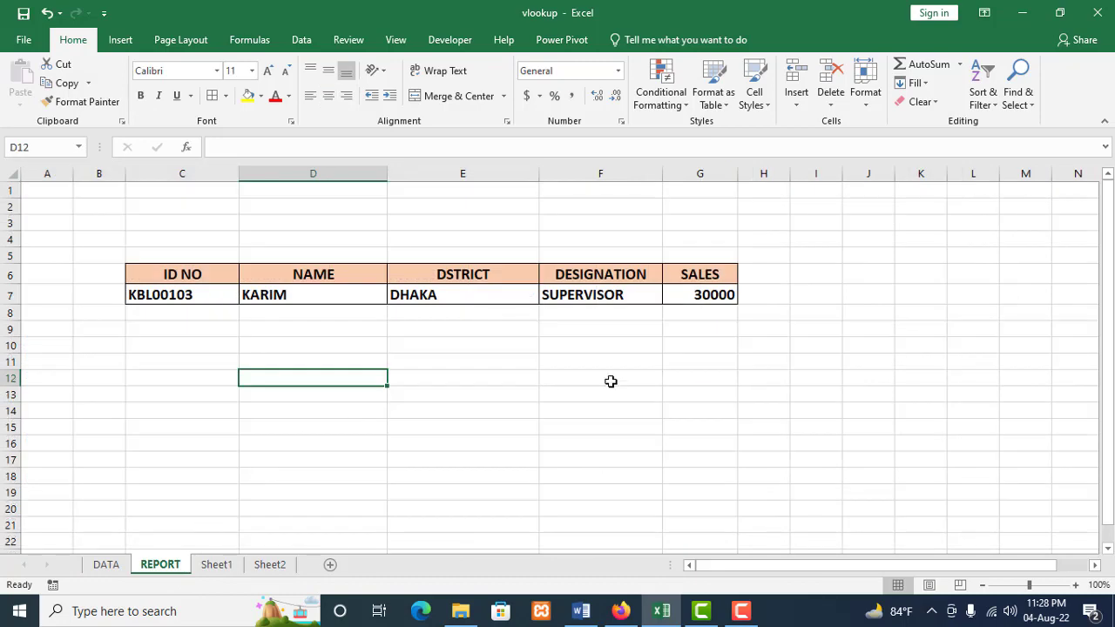
pyautogui.click(118, 568)
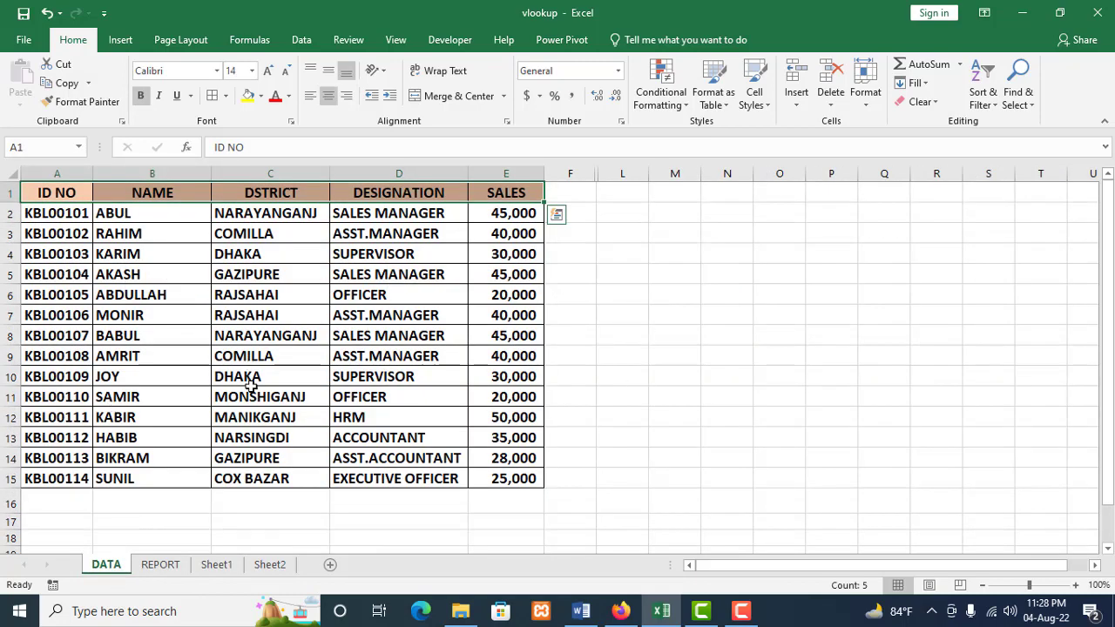
pyautogui.click(172, 566)
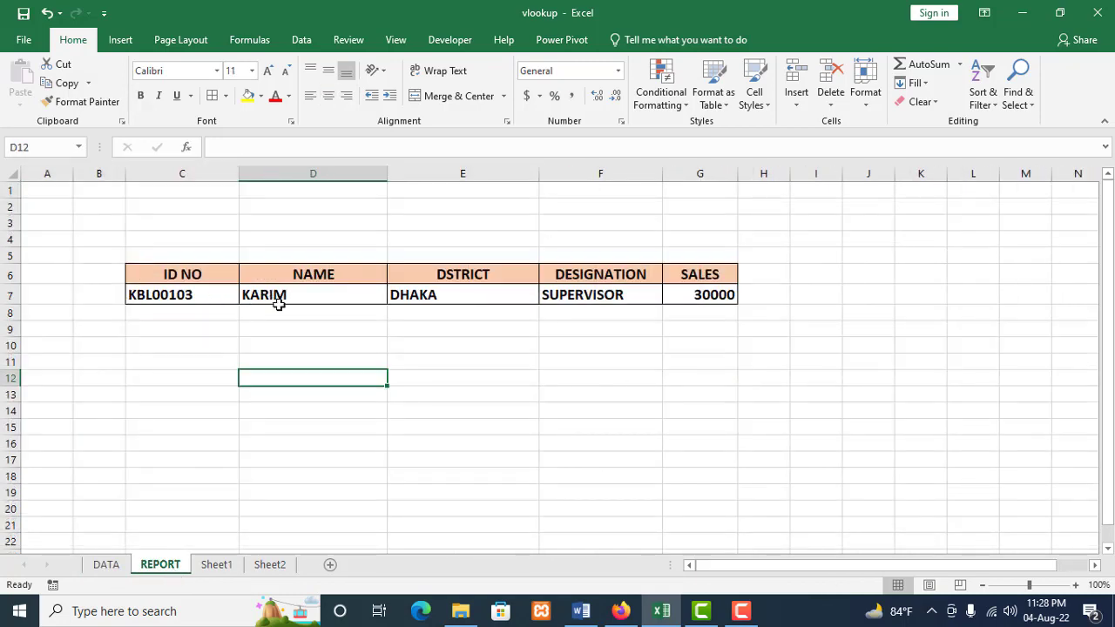
# - Change the ID NO in cell C7 to the fourth employee ID from the list
pyautogui.click(202, 296)
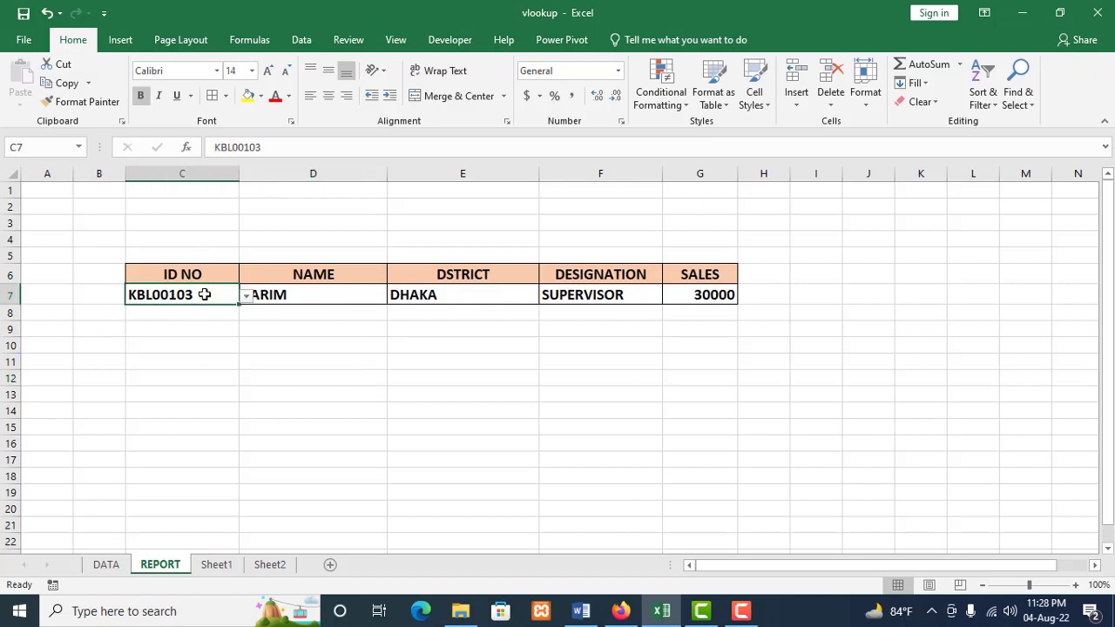
pyautogui.click(247, 297)
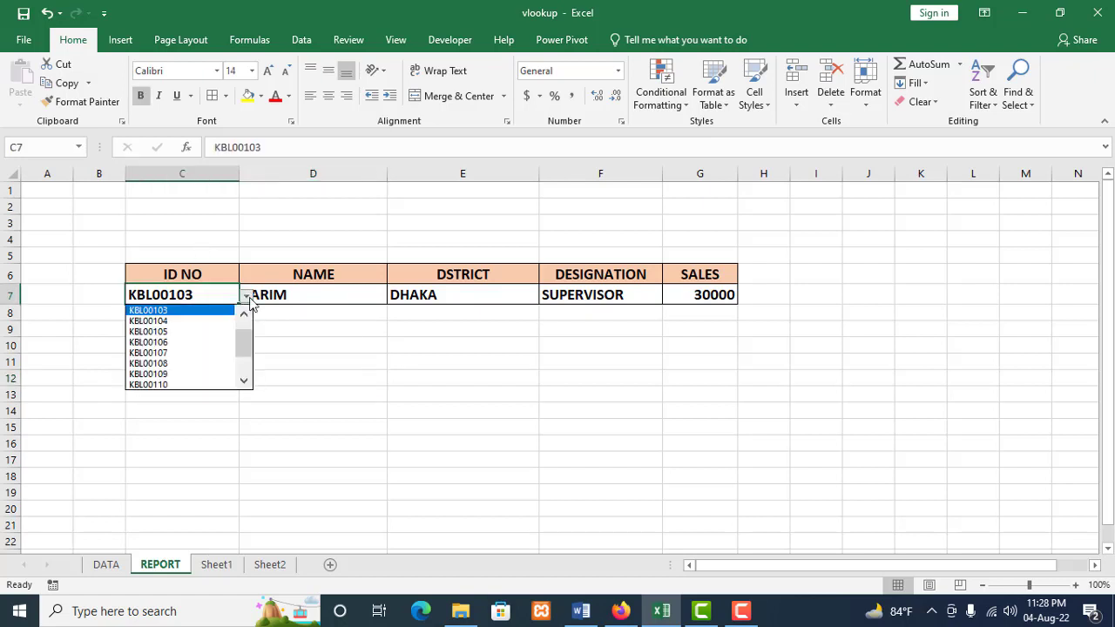
pyautogui.click(209, 322)
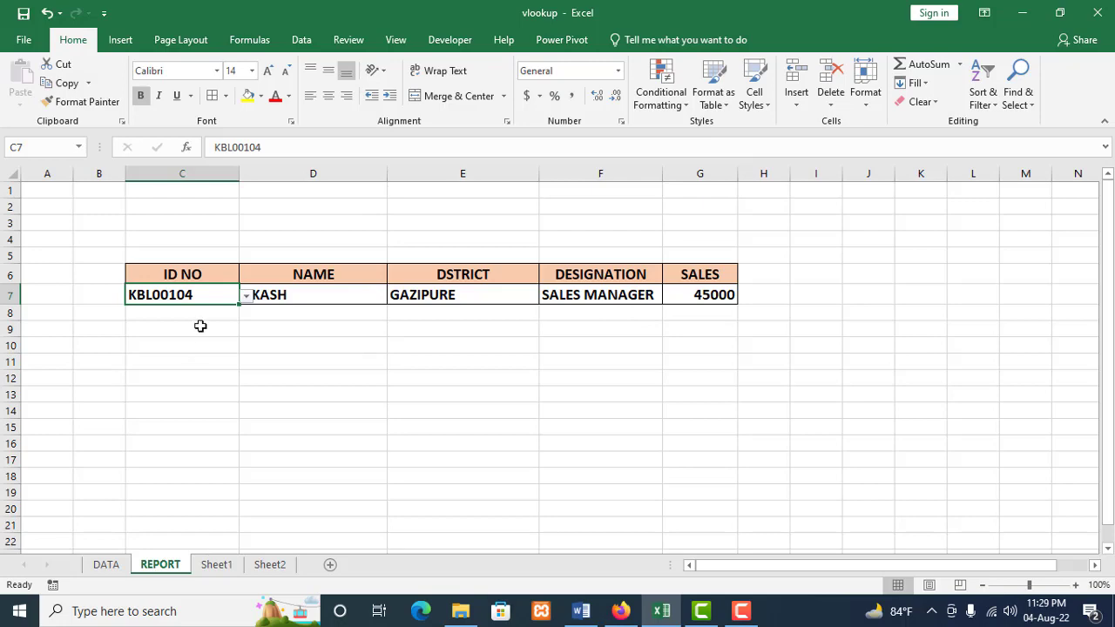
# - Examine the ID, name, district, designation and sales in row 5 of the DATA sheet
pyautogui.click(107, 567)
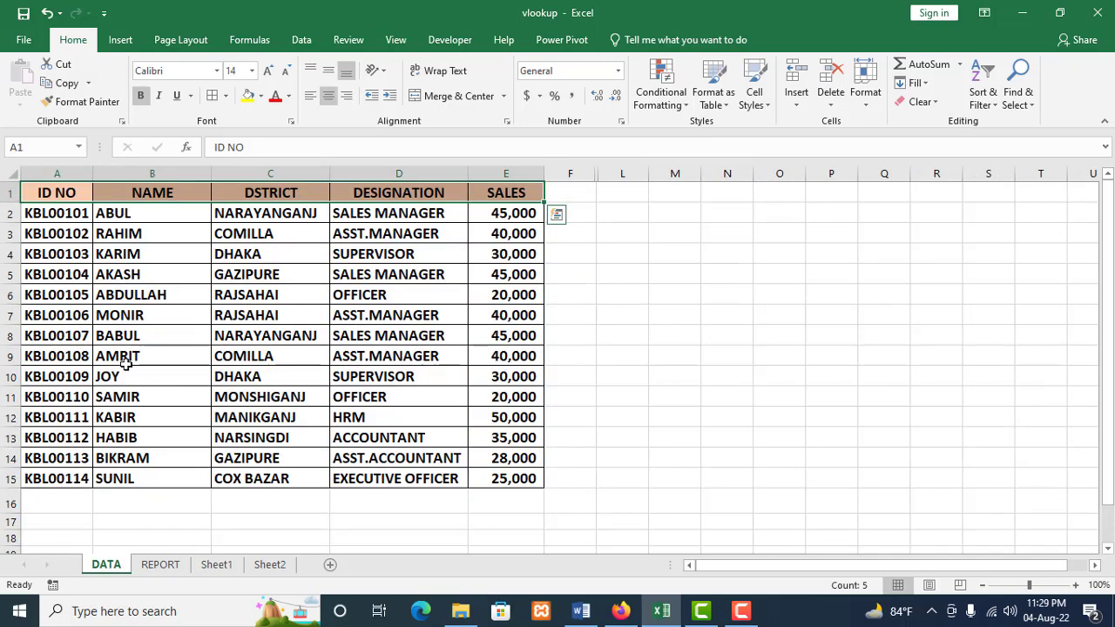
pyautogui.click(70, 273)
pyautogui.click(154, 277)
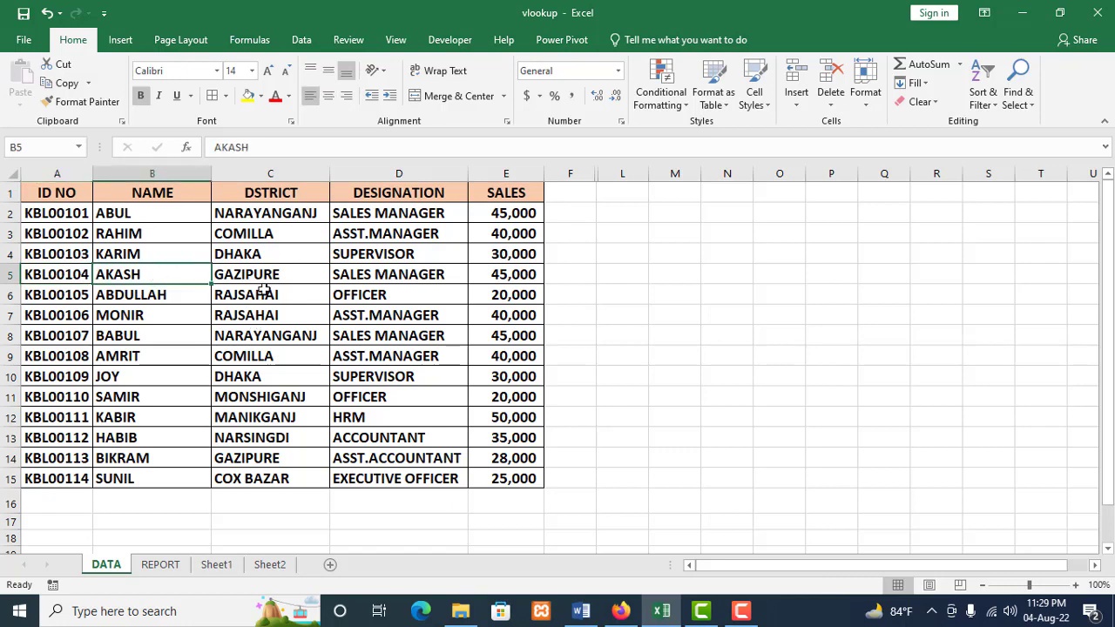
pyautogui.click(270, 280)
pyautogui.click(423, 277)
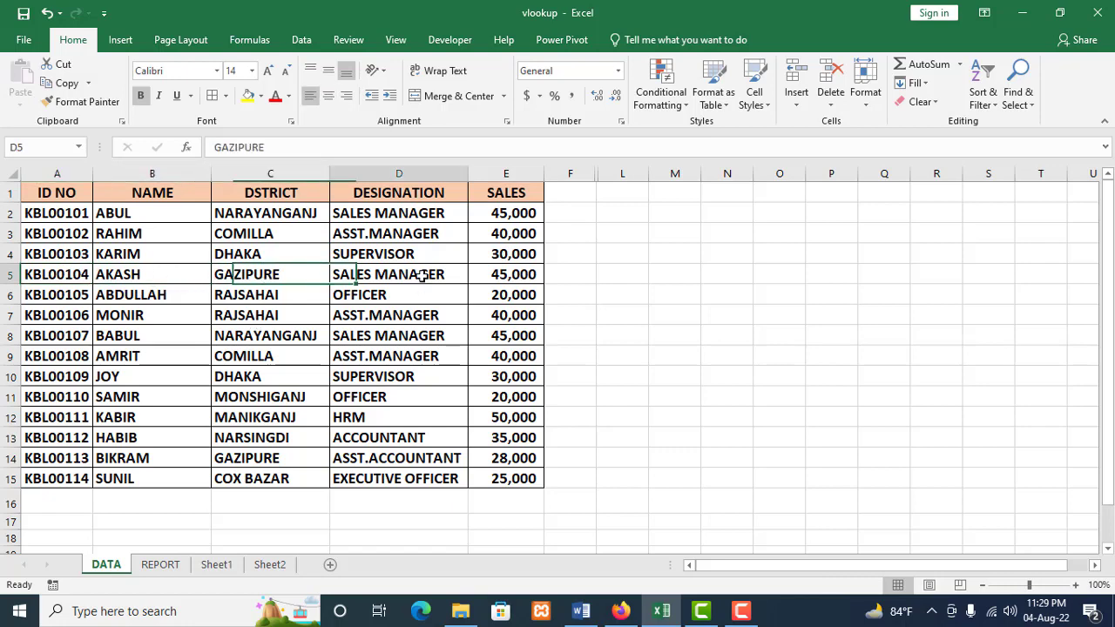
pyautogui.click(523, 275)
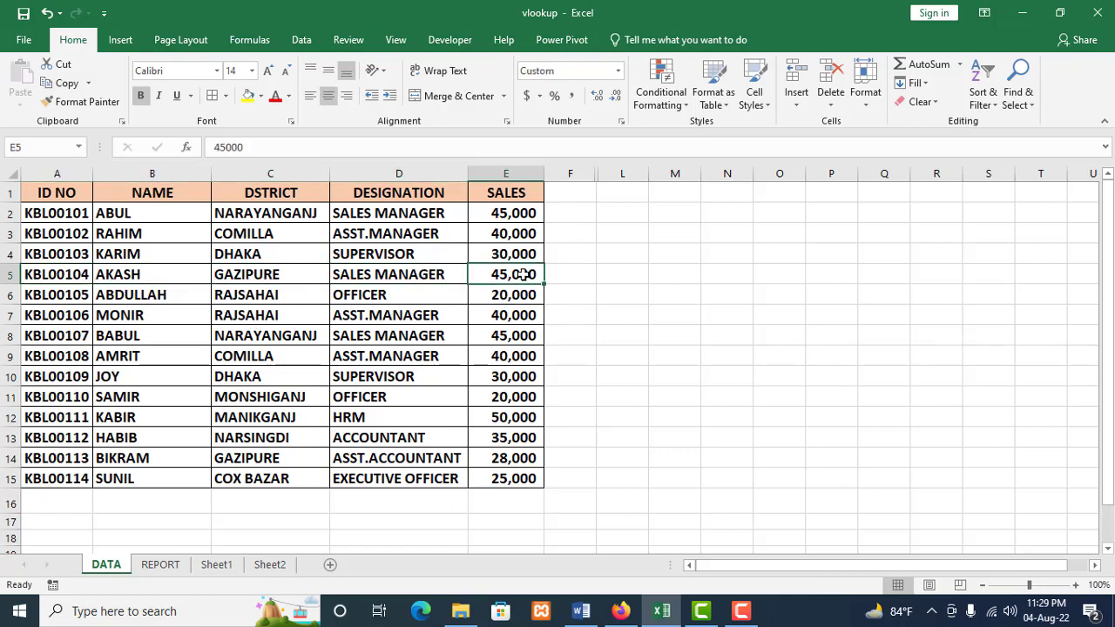
# - Switch the ID NO in cell C7 of the REPORT sheet to the sixth employee ID from the list
pyautogui.click(160, 564)
pyautogui.click(246, 299)
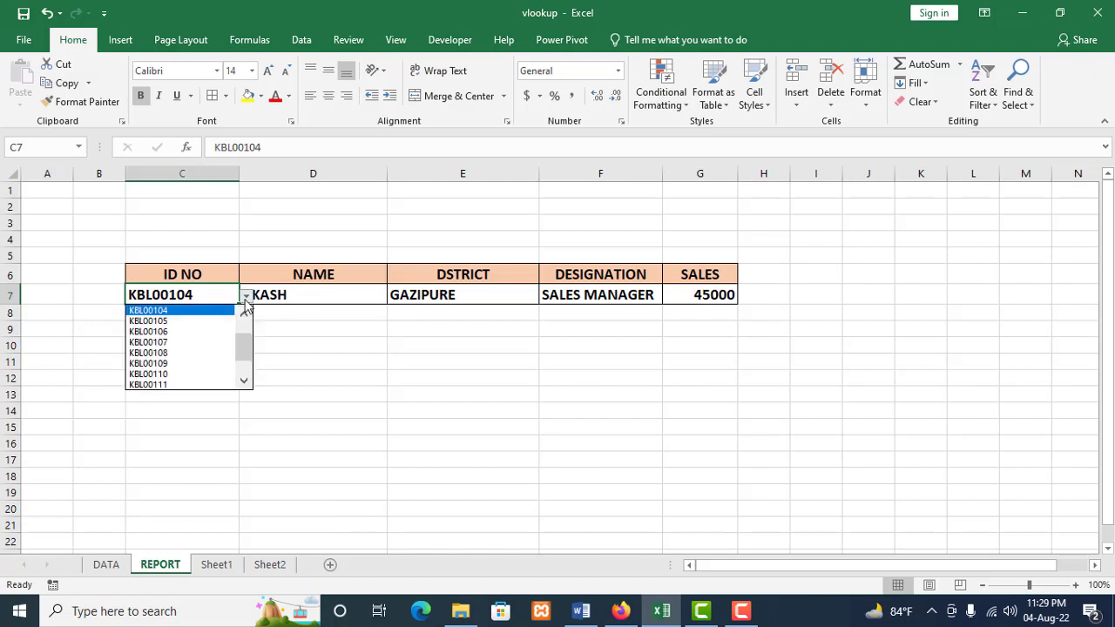
pyautogui.click(197, 336)
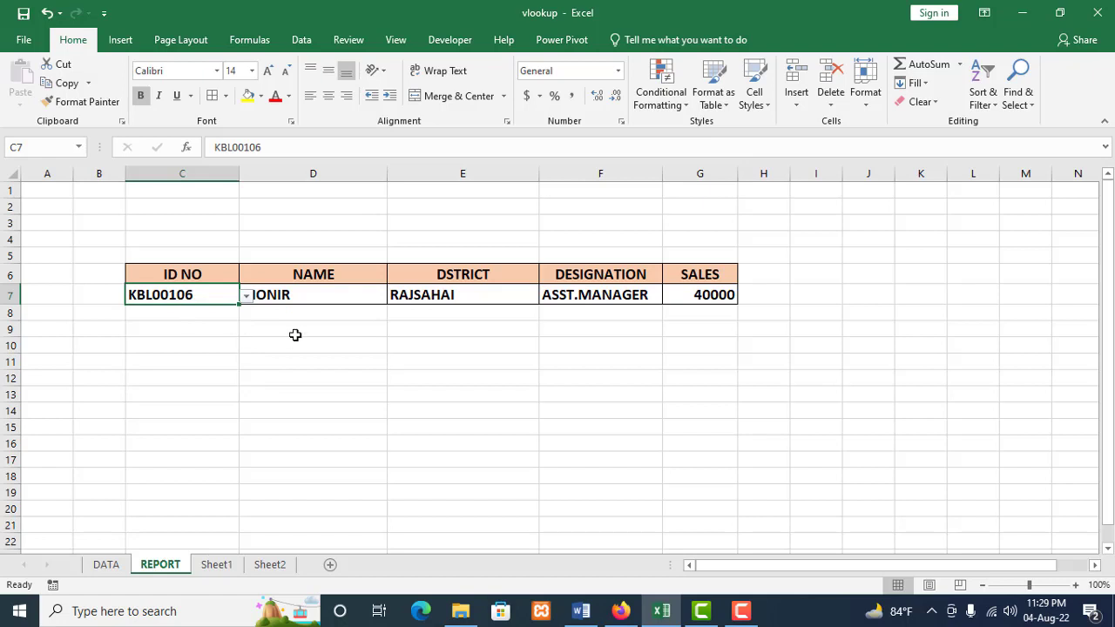
pyautogui.click(310, 359)
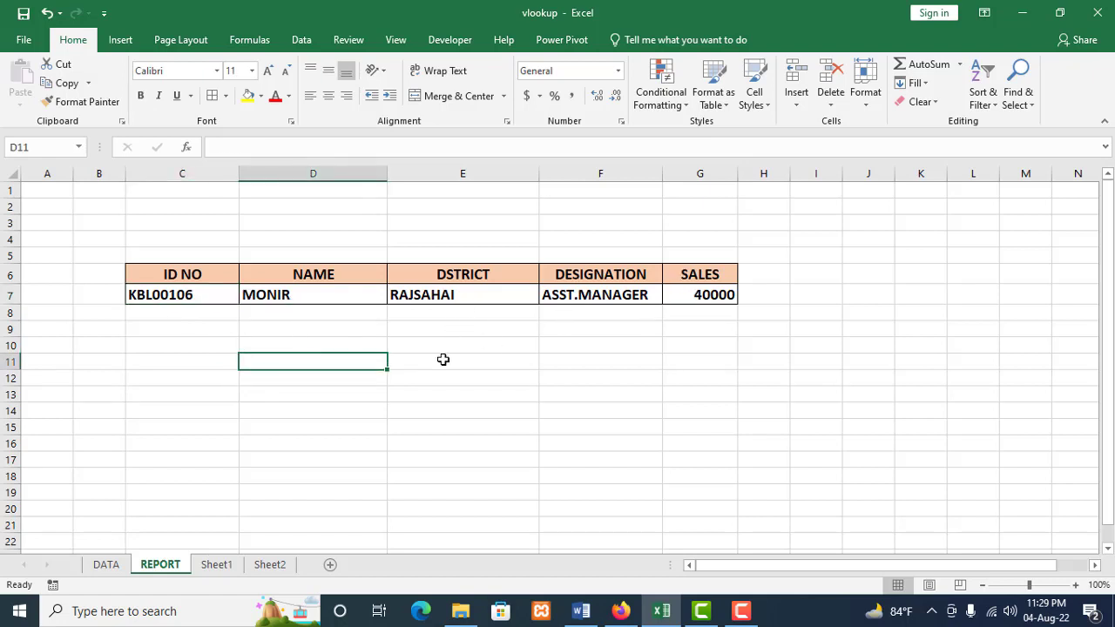
# - Review the source records on the DATA sheet, then inspect the ID cell C7 on the REPORT sheet
pyautogui.click(106, 564)
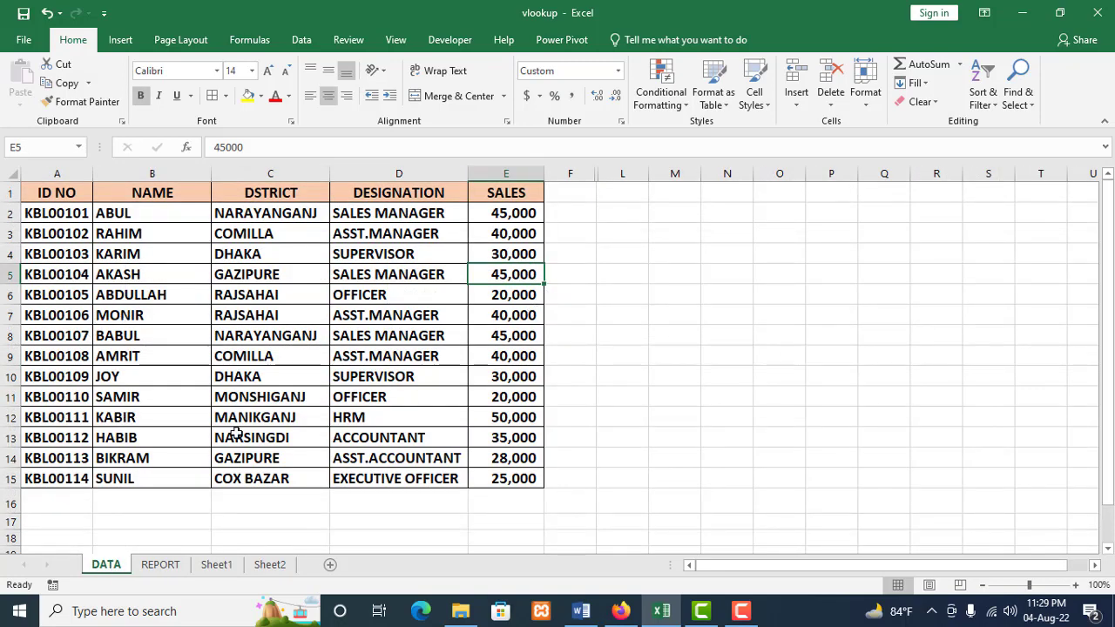
pyautogui.click(157, 564)
pyautogui.click(222, 385)
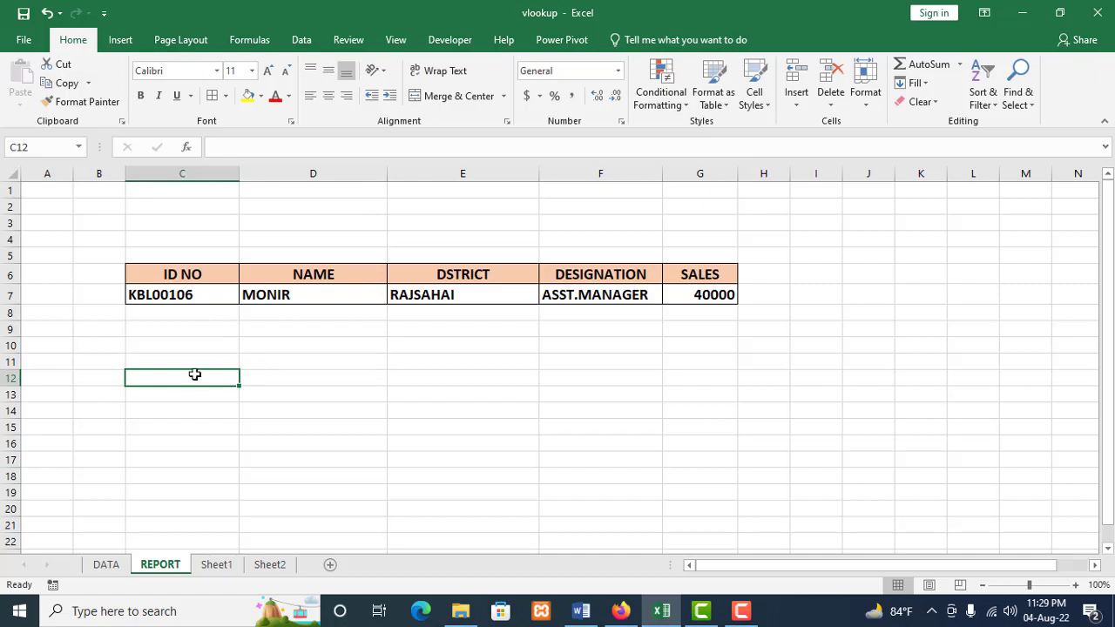
pyautogui.click(195, 294)
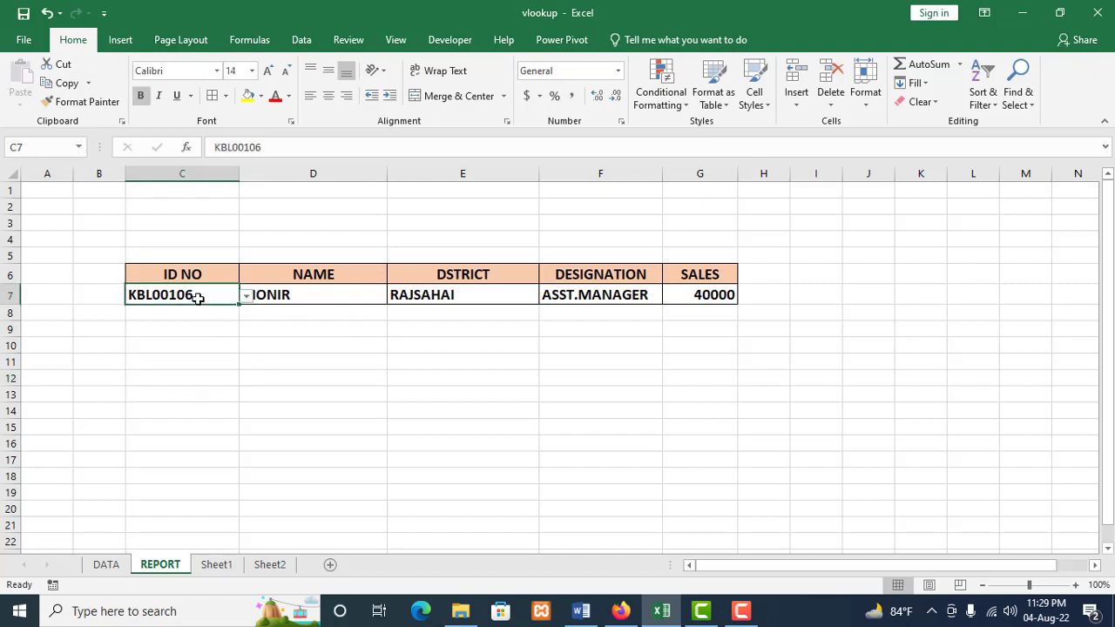
pyautogui.click(223, 333)
pyautogui.click(221, 297)
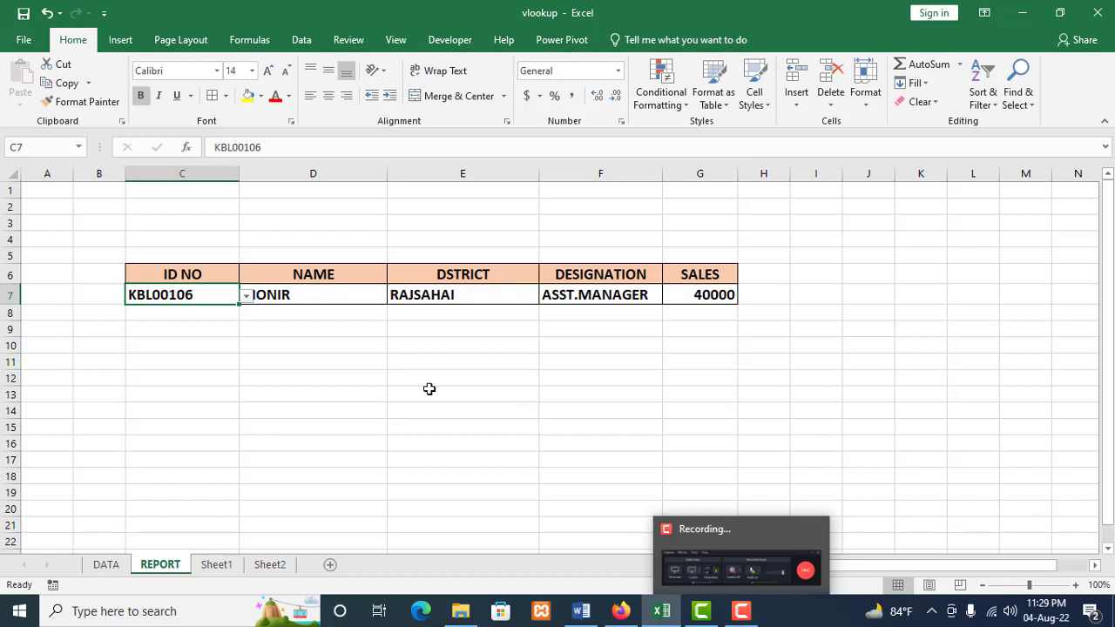
# - Clear the contents of the name, district, designation and sales cells D7:G7 on the REPORT sheet
pyautogui.click(405, 372)
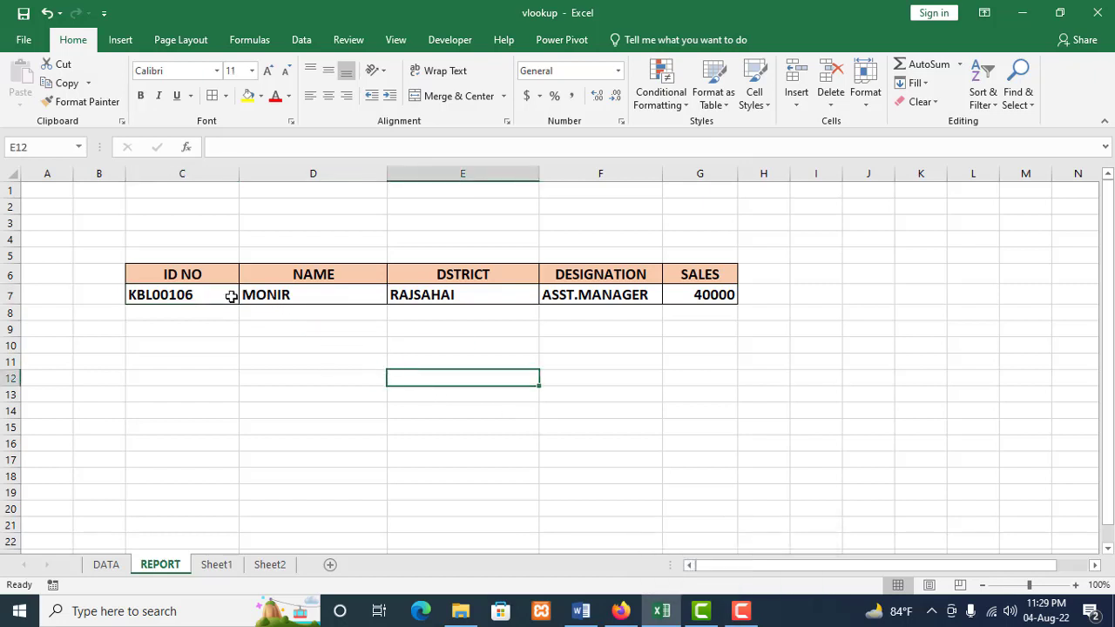
pyautogui.moveTo(253, 295); pyautogui.dragTo(671, 293)
pyautogui.press('Delete')
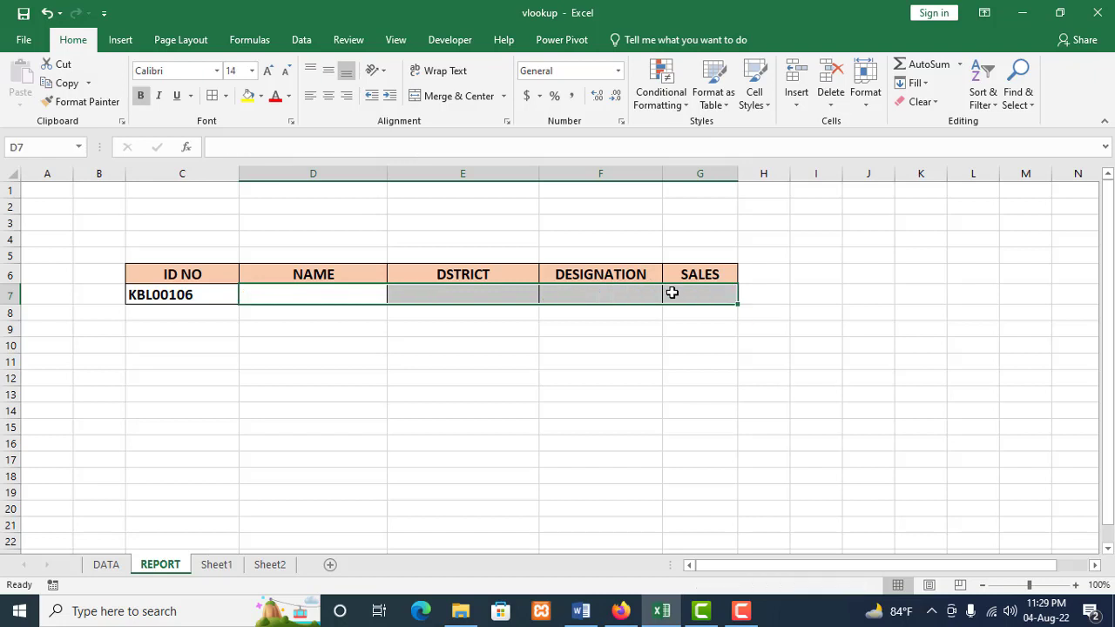
pyautogui.click(451, 427)
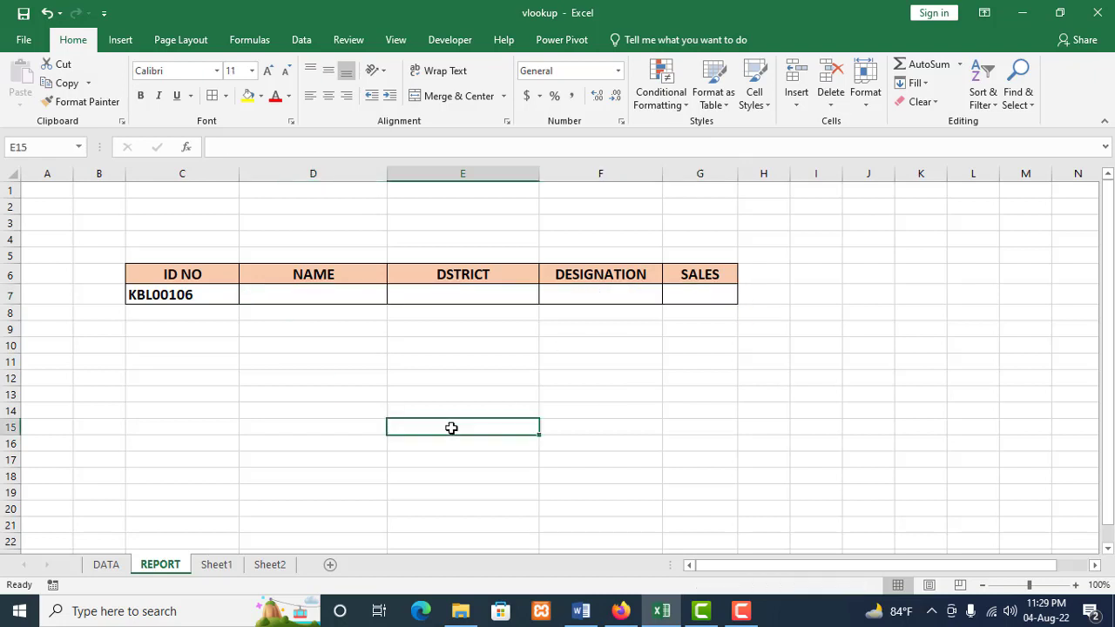
# - Start a VLOOKUP formula in the name cell D7 of the REPORT sheet with C7 as the lookup value
pyautogui.click(326, 299)
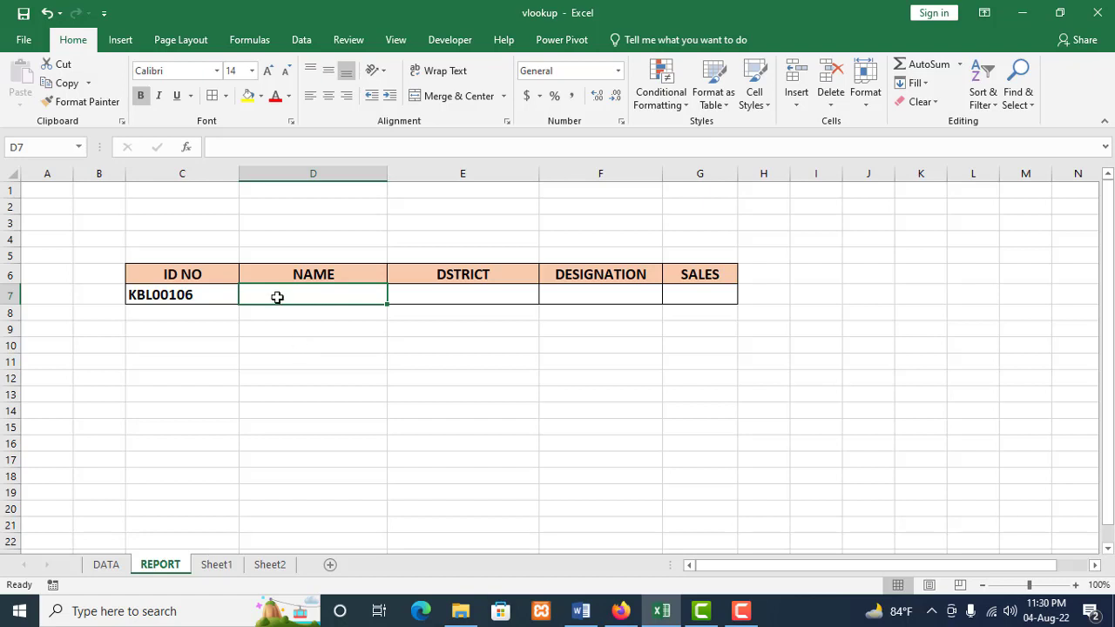
pyautogui.write('=')
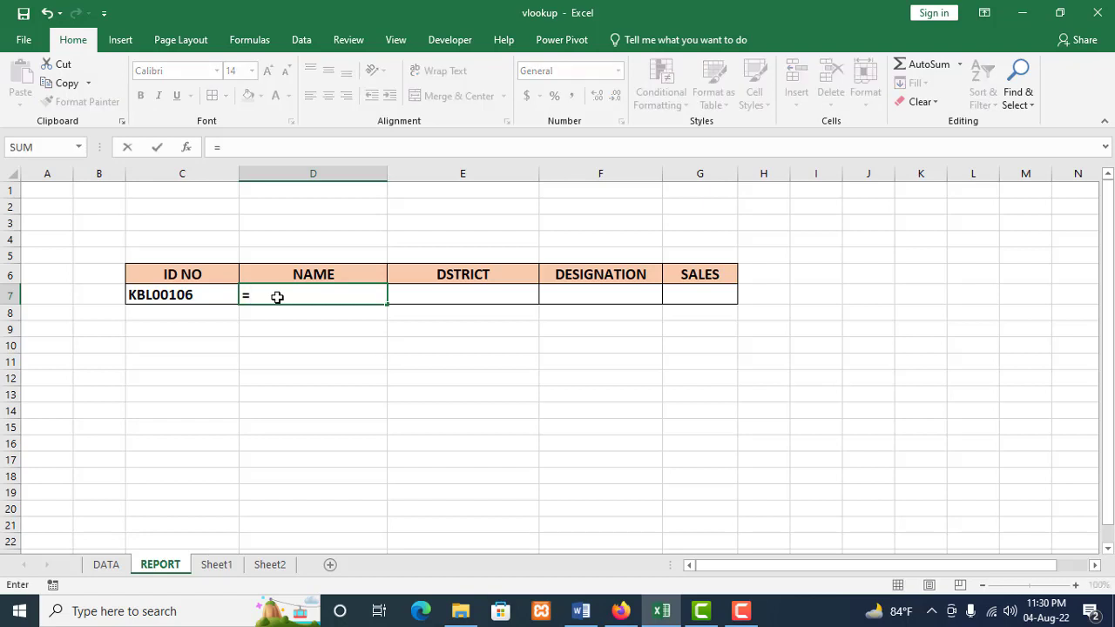
pyautogui.write('V')
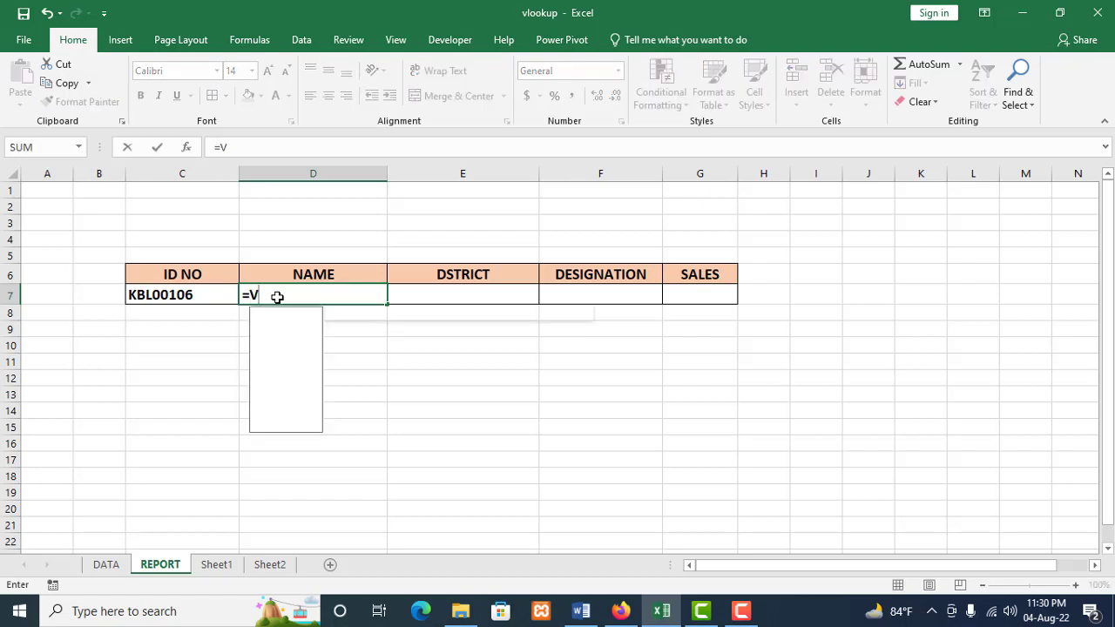
pyautogui.write('L')
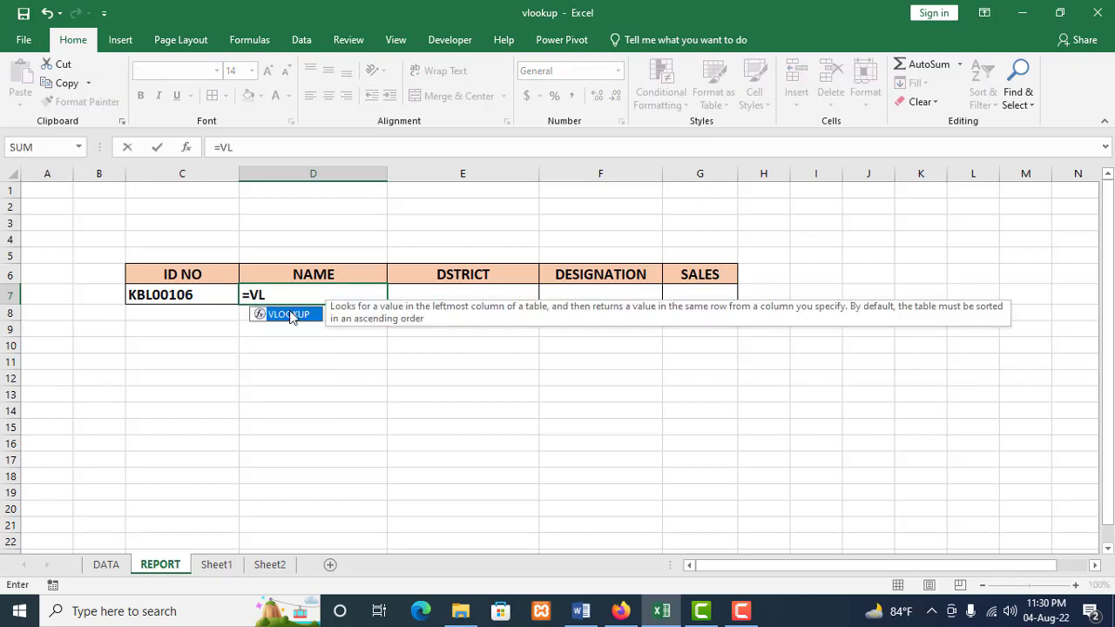
pyautogui.doubleClick(290, 315)
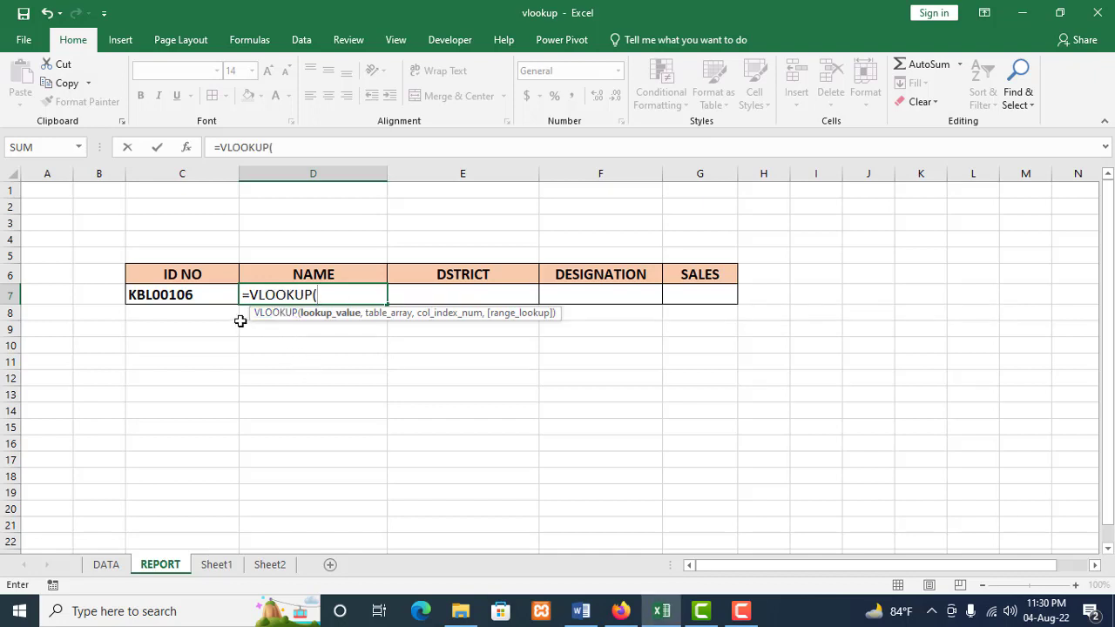
pyautogui.click(201, 295)
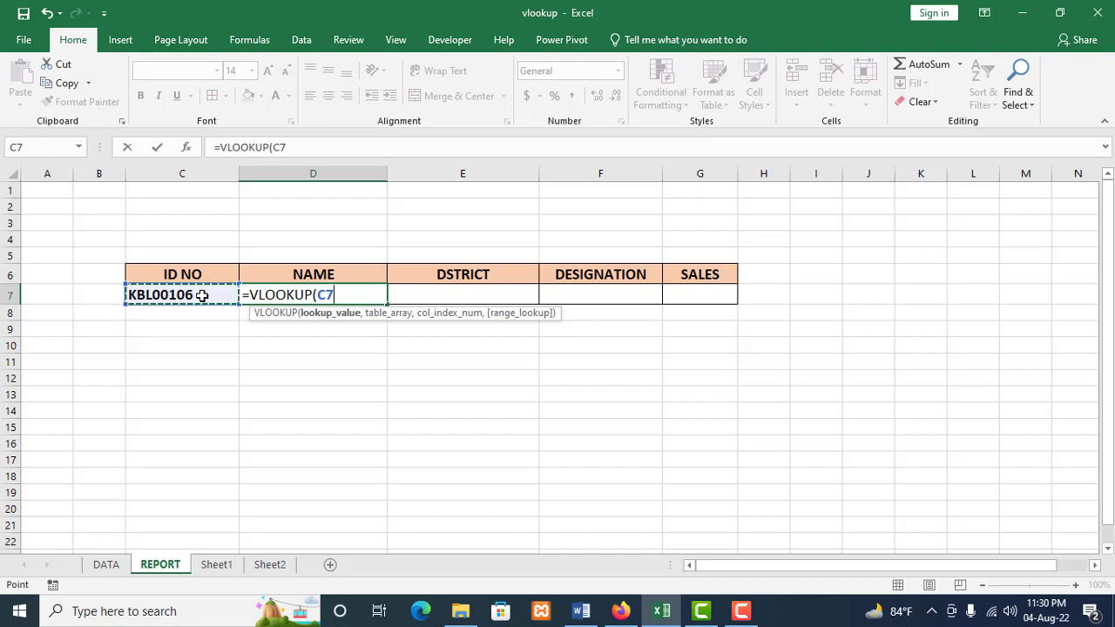
pyautogui.write(',')
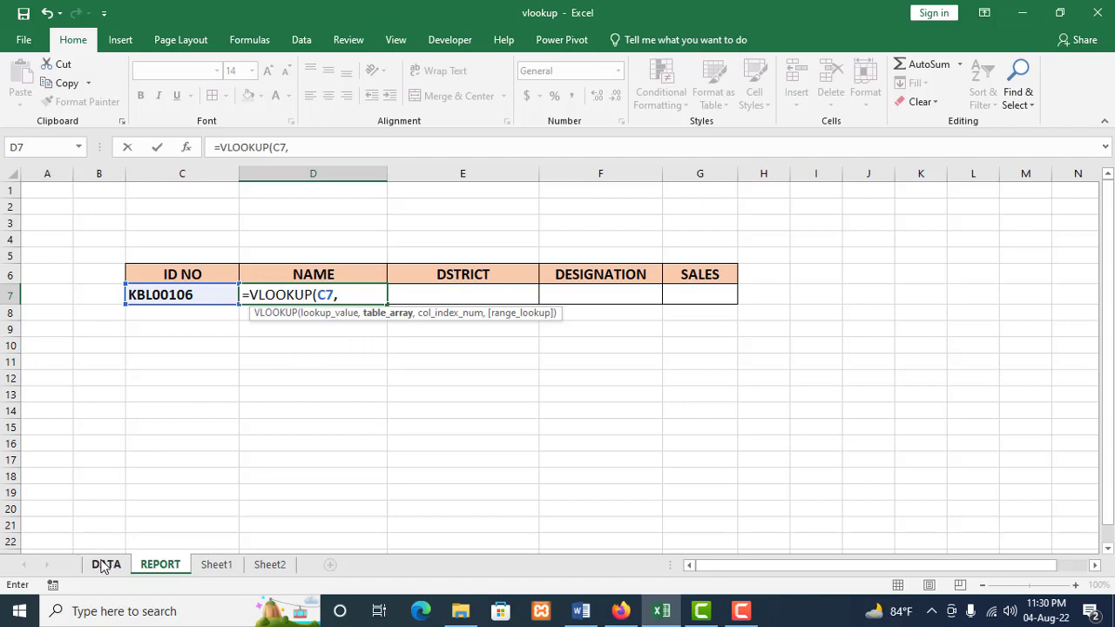
# - Complete the D7 formula with table array DATA!A1:E15, column index 2 and range lookup 0
pyautogui.click(105, 565)
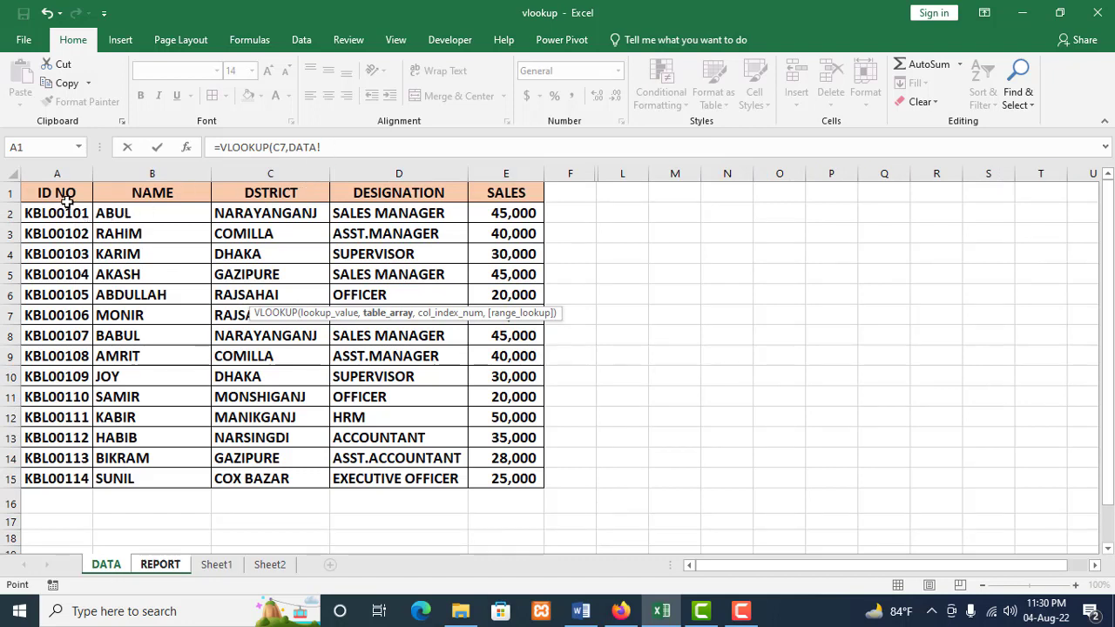
pyautogui.moveTo(62, 193); pyautogui.dragTo(514, 473)
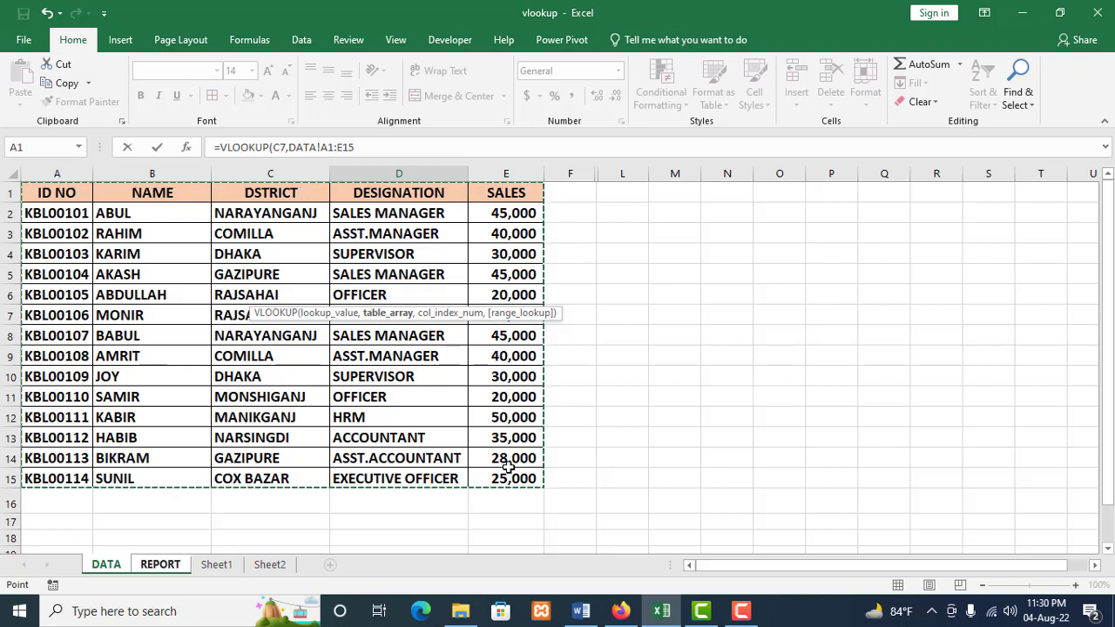
pyautogui.click(364, 147)
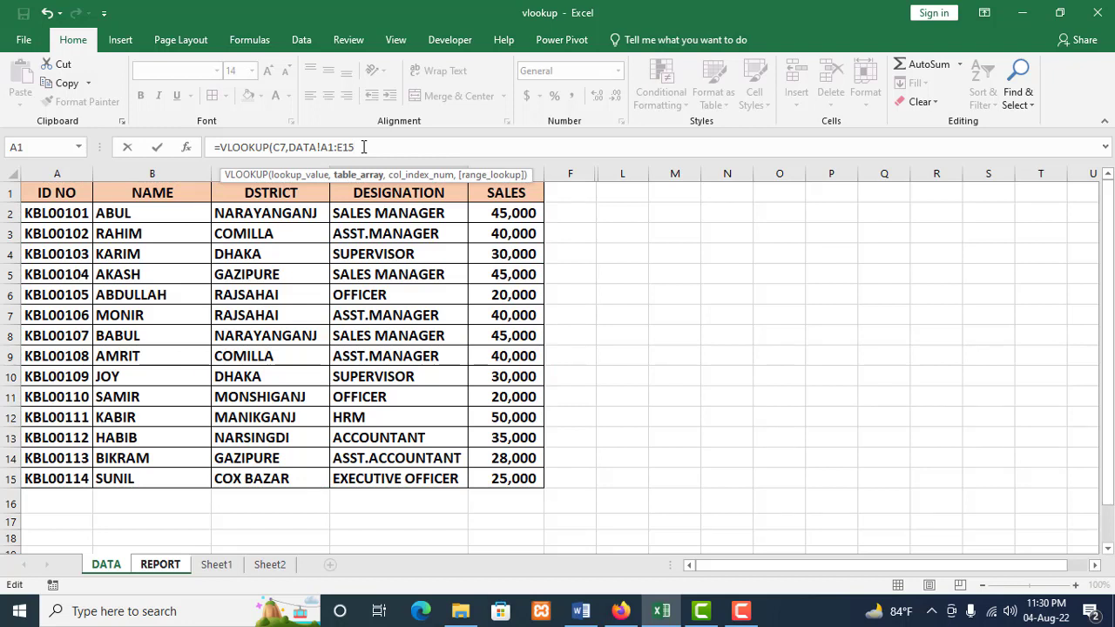
pyautogui.write(',2')
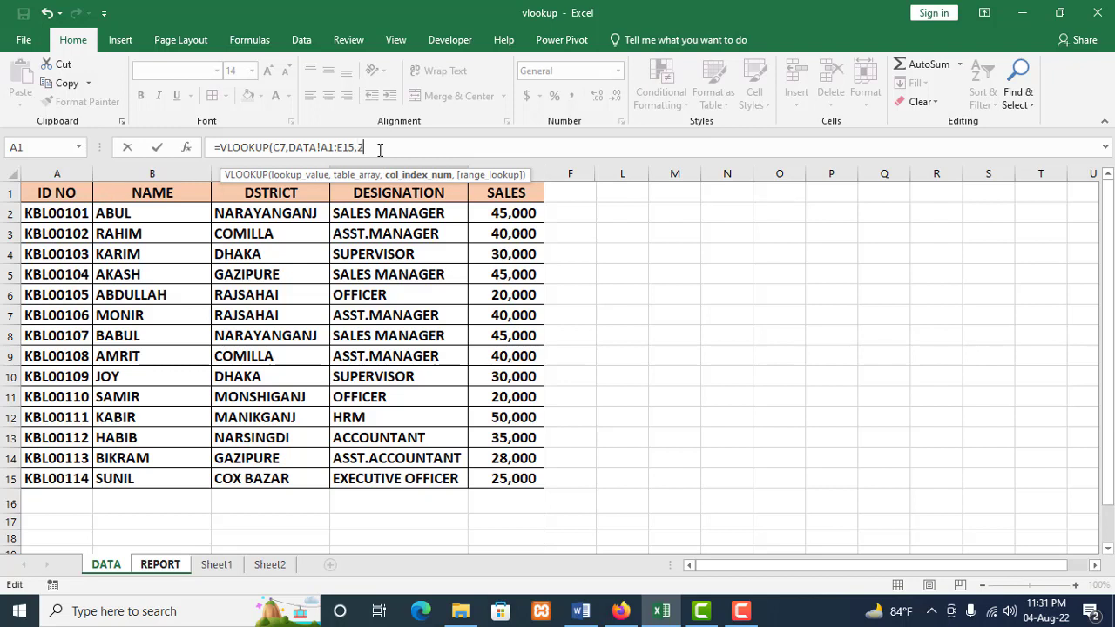
pyautogui.write(',')
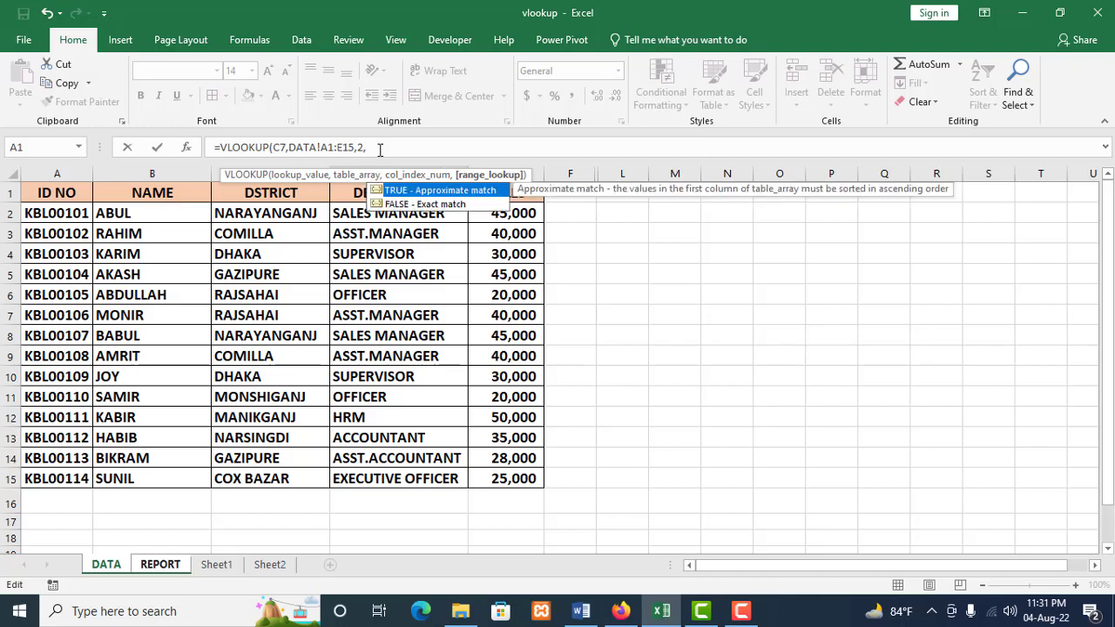
pyautogui.write('0)')
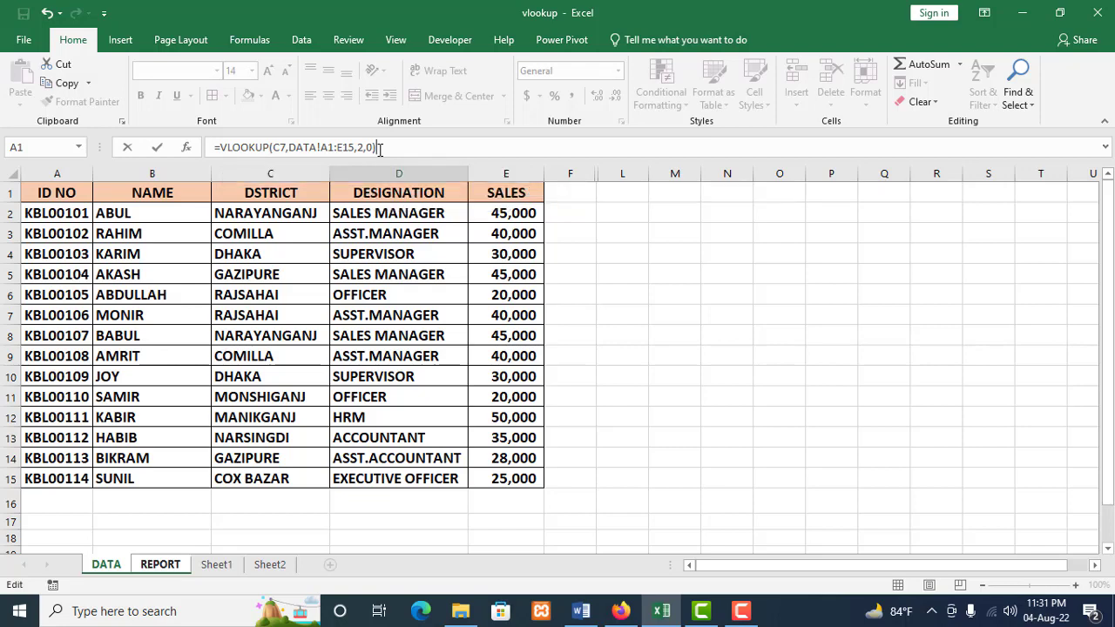
pyautogui.press('Return')
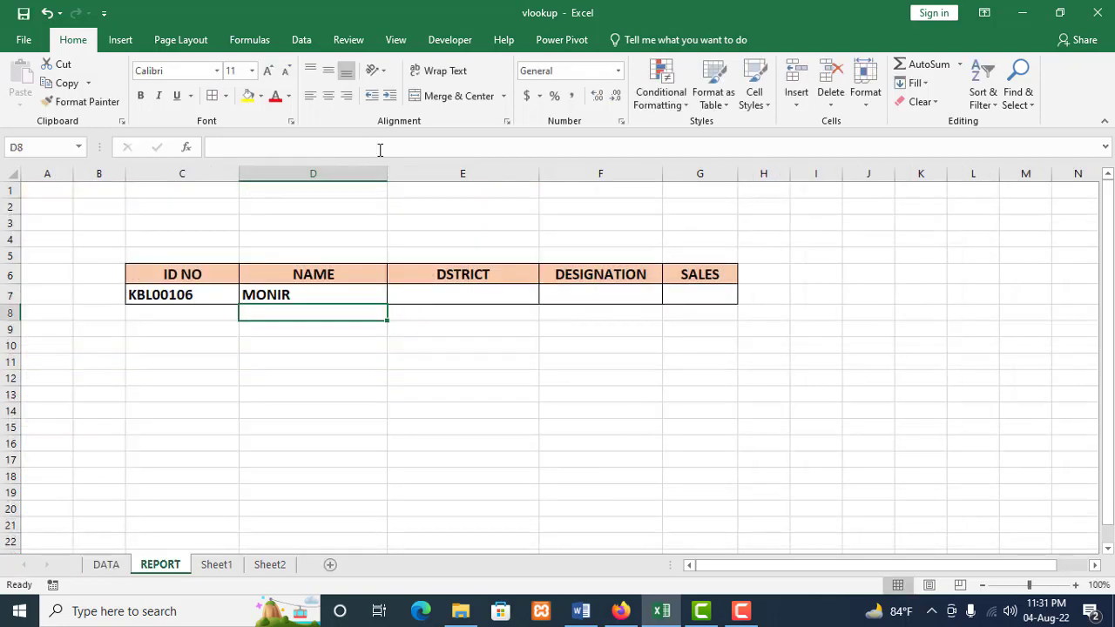
pyautogui.click(294, 341)
pyautogui.click(299, 294)
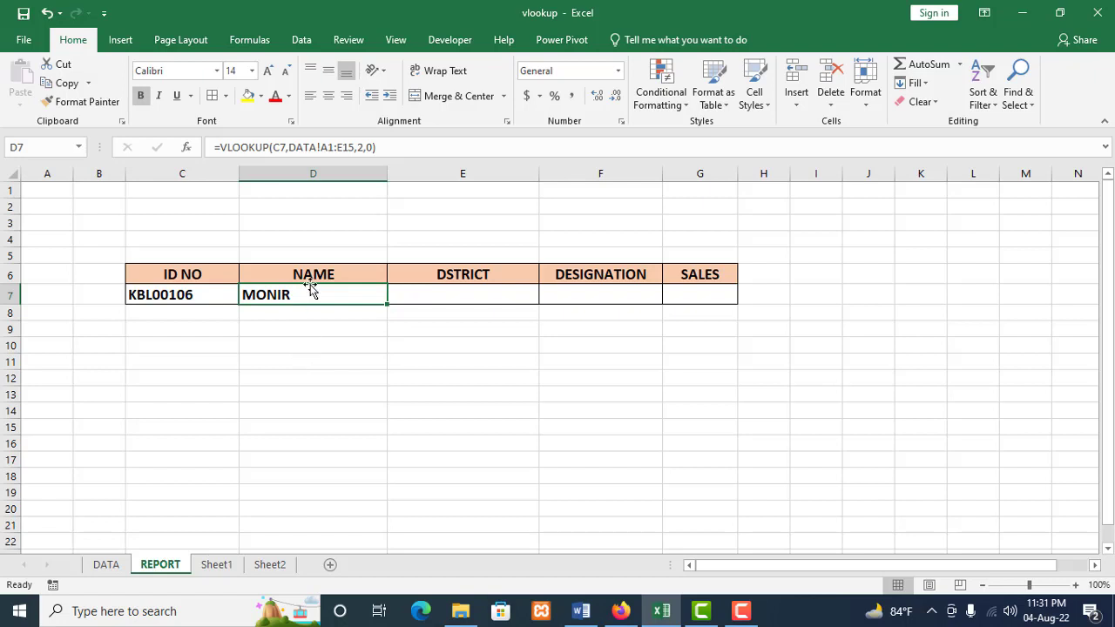
# - Switch the ID NO in cell C7 to the eighth employee ID from the list
pyautogui.click(209, 295)
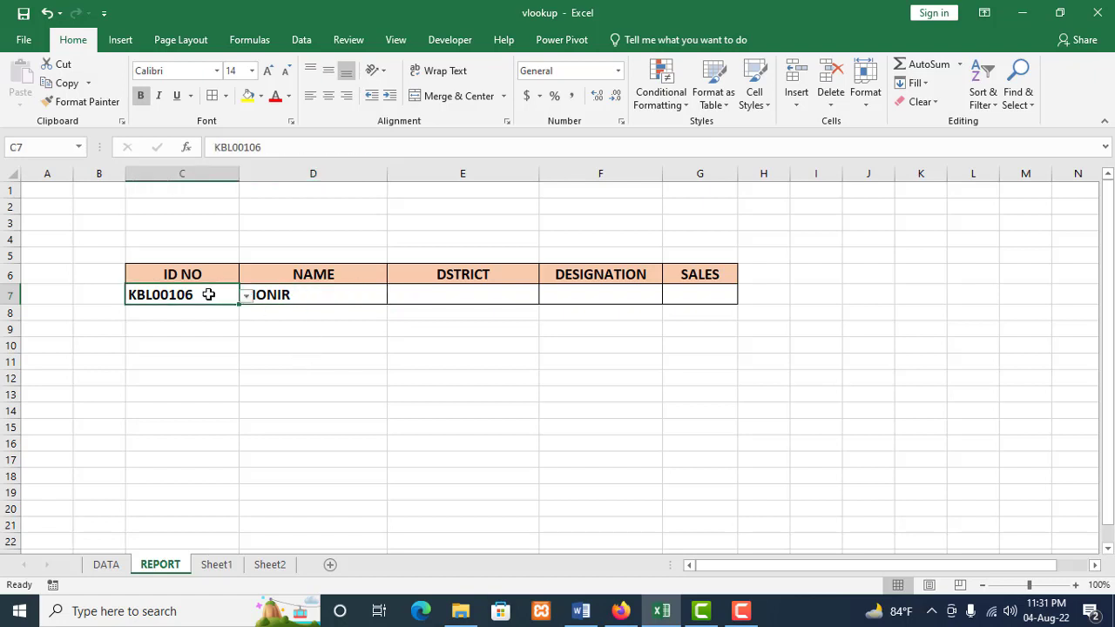
pyautogui.click(246, 297)
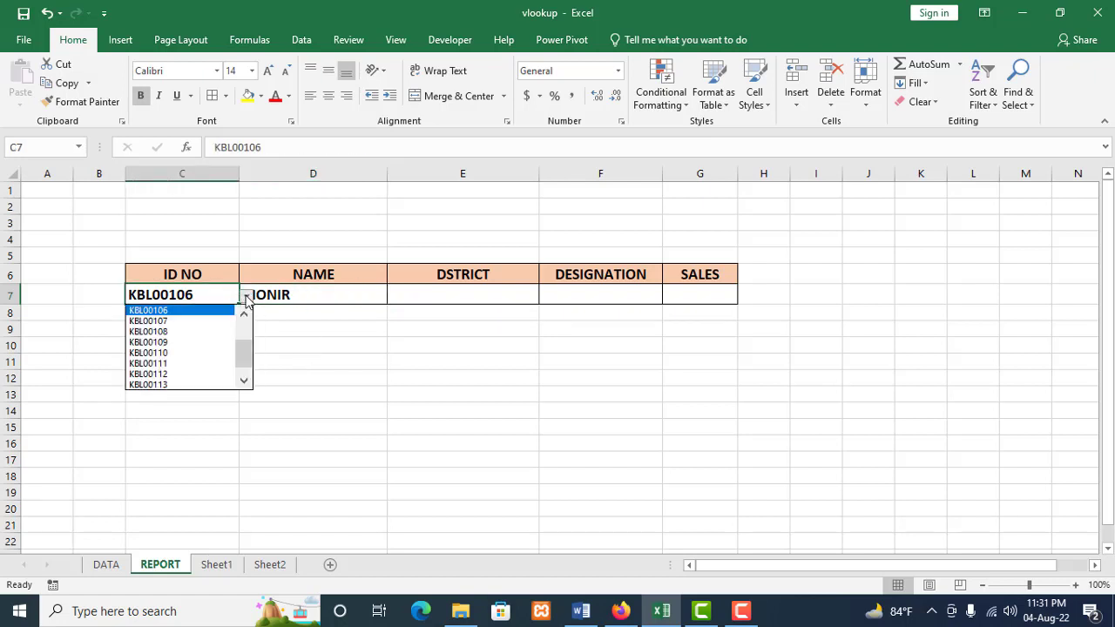
pyautogui.click(216, 336)
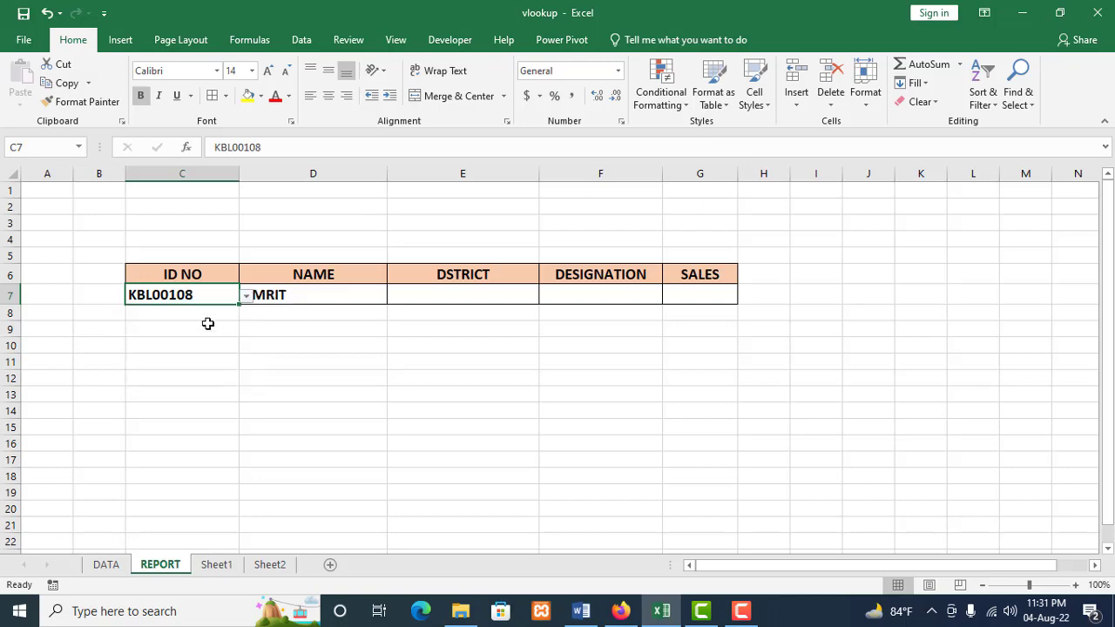
pyautogui.click(301, 342)
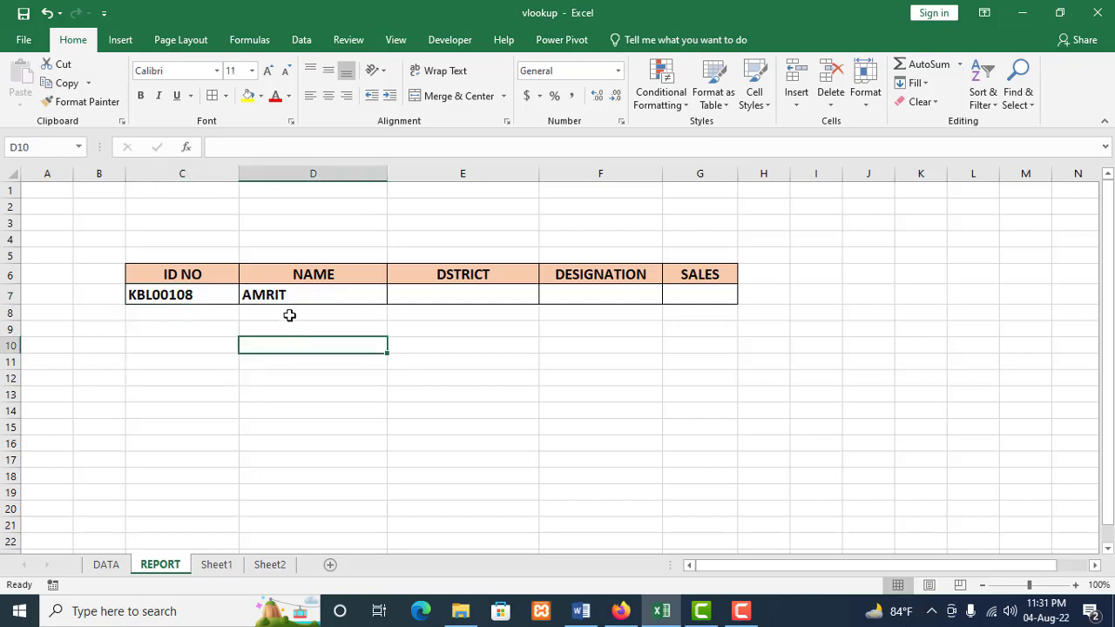
# - Compare the retrieved name with the matching record on the DATA sheet, returning to the REPORT sheet
pyautogui.click(109, 566)
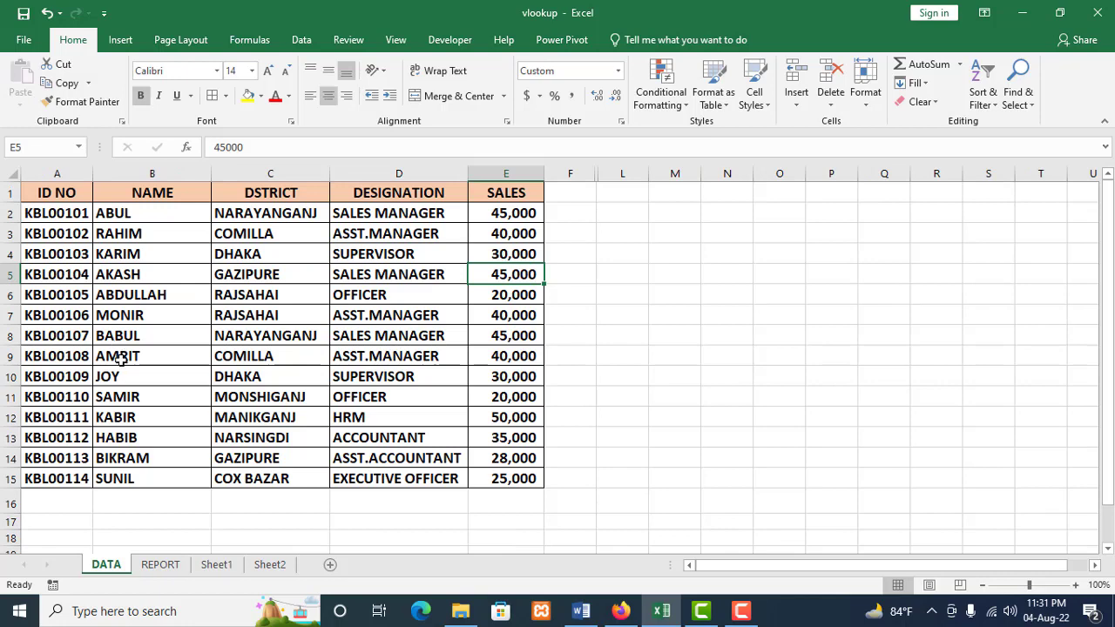
pyautogui.click(160, 564)
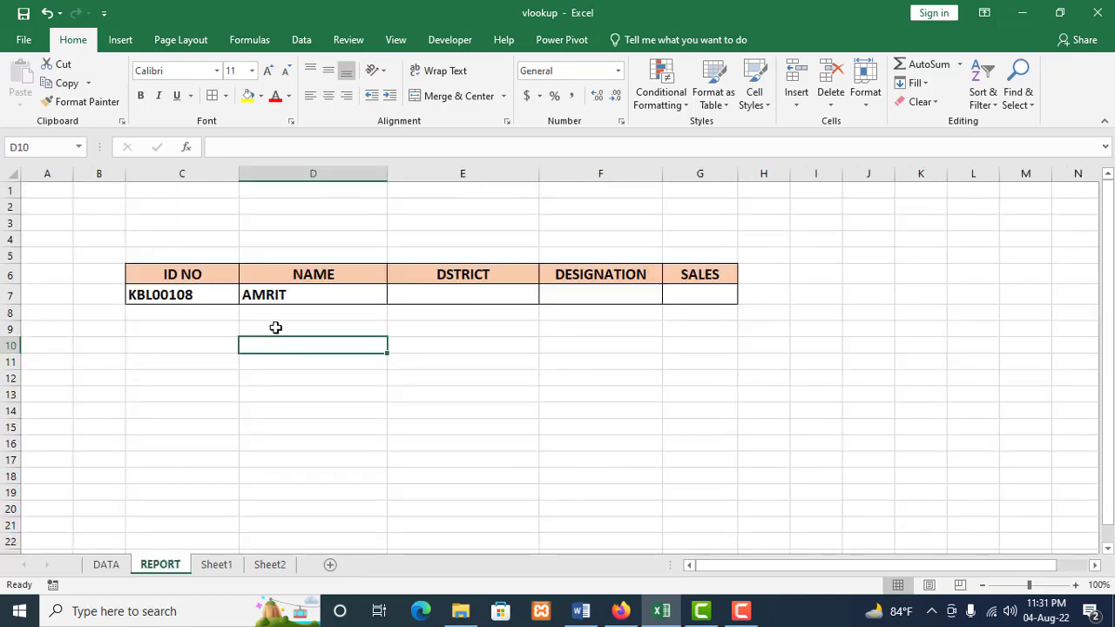
pyautogui.click(318, 300)
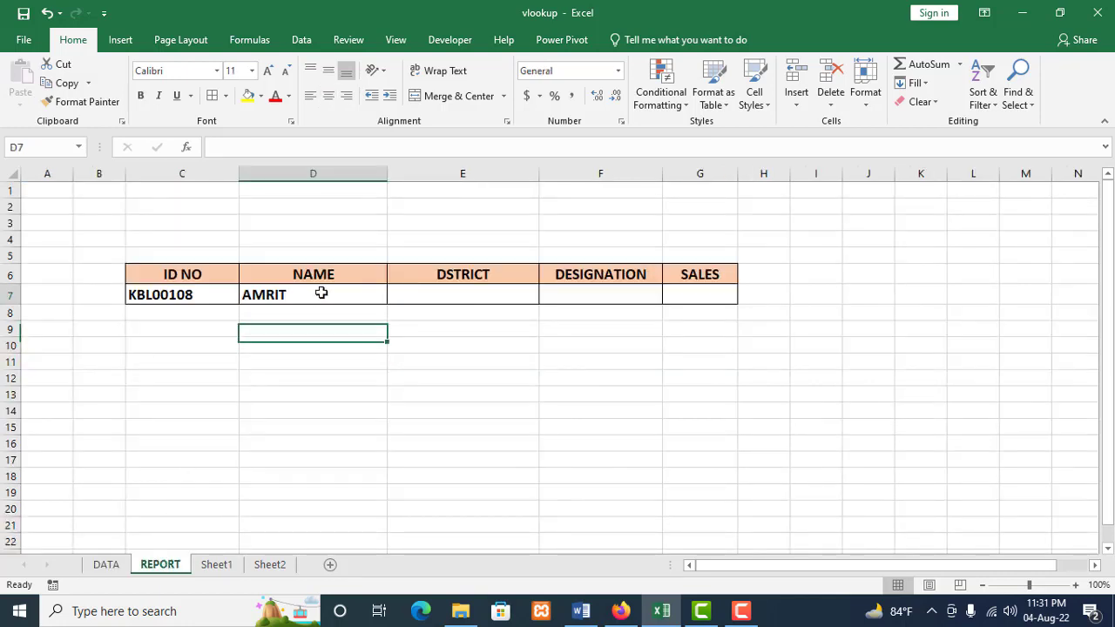
pyautogui.click(338, 381)
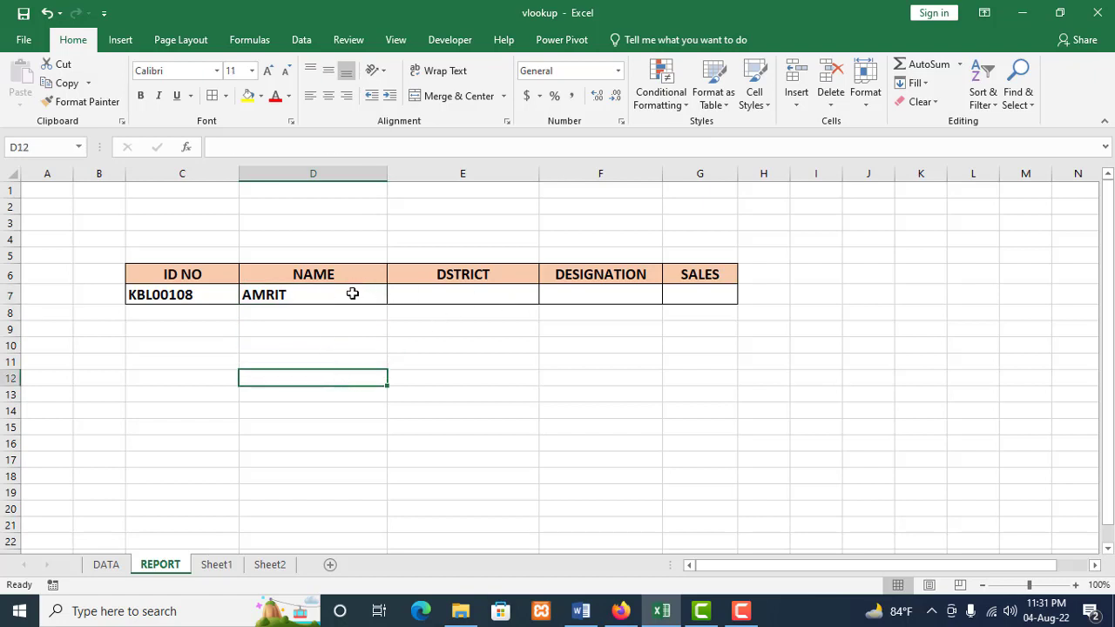
# - Make the lookup value in the D7 formula an absolute reference, $C$7
pyautogui.click(352, 294)
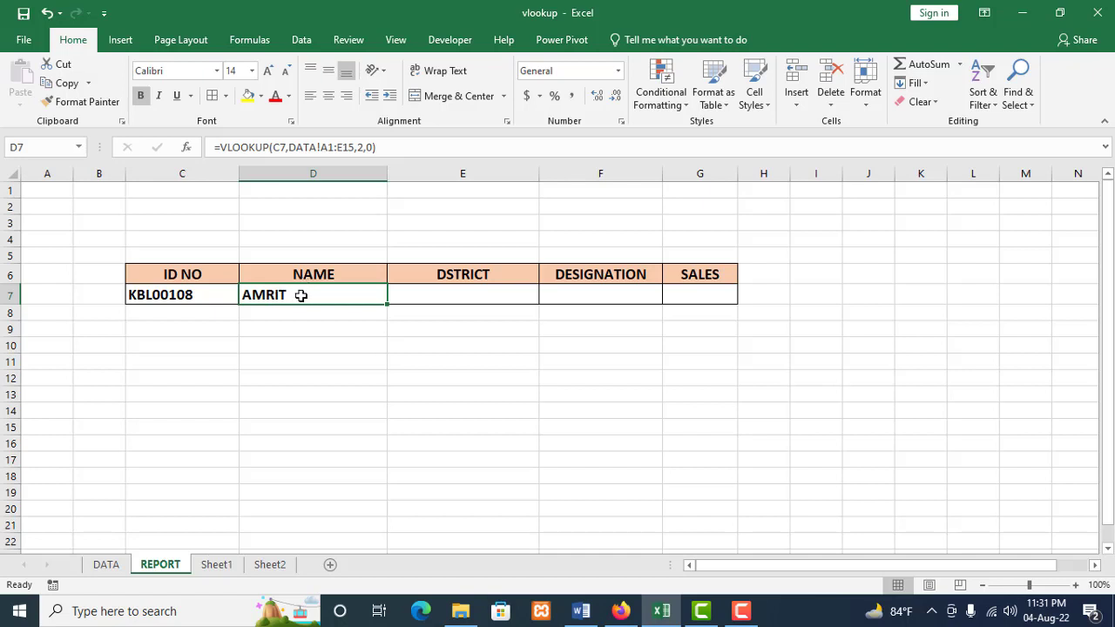
pyautogui.doubleClick(300, 295)
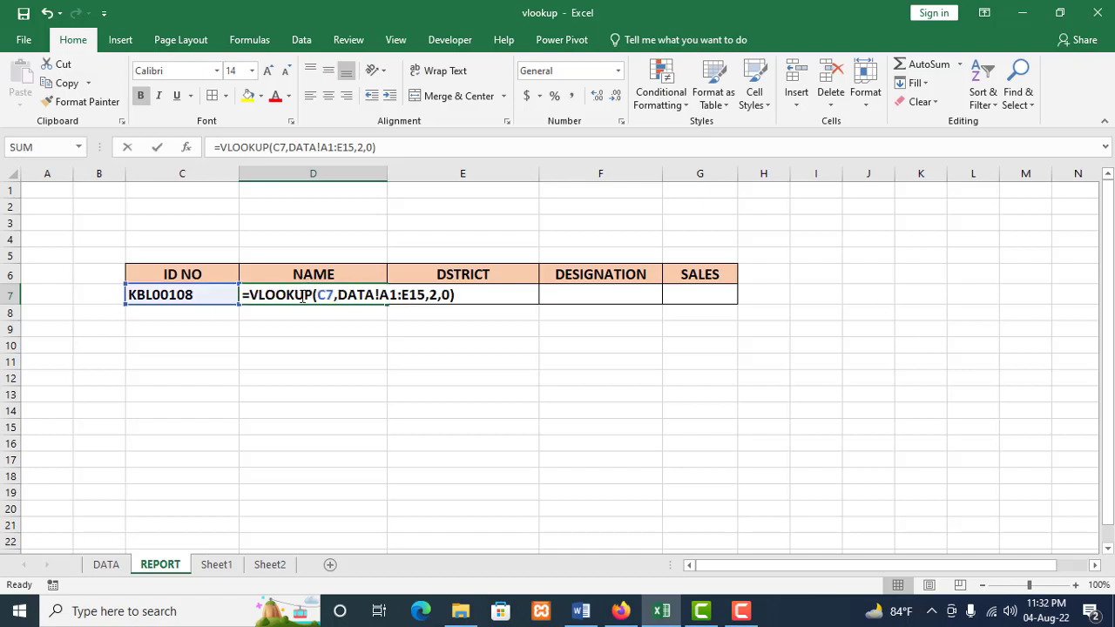
pyautogui.click(335, 306)
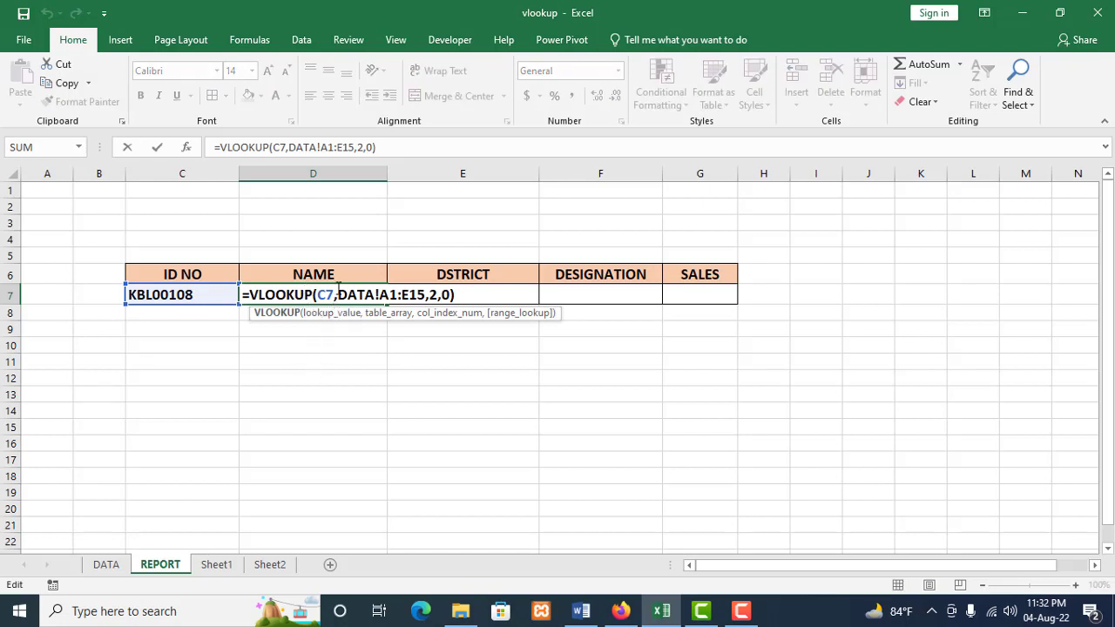
pyautogui.moveTo(318, 296); pyautogui.dragTo(335, 298)
pyautogui.click(336, 298)
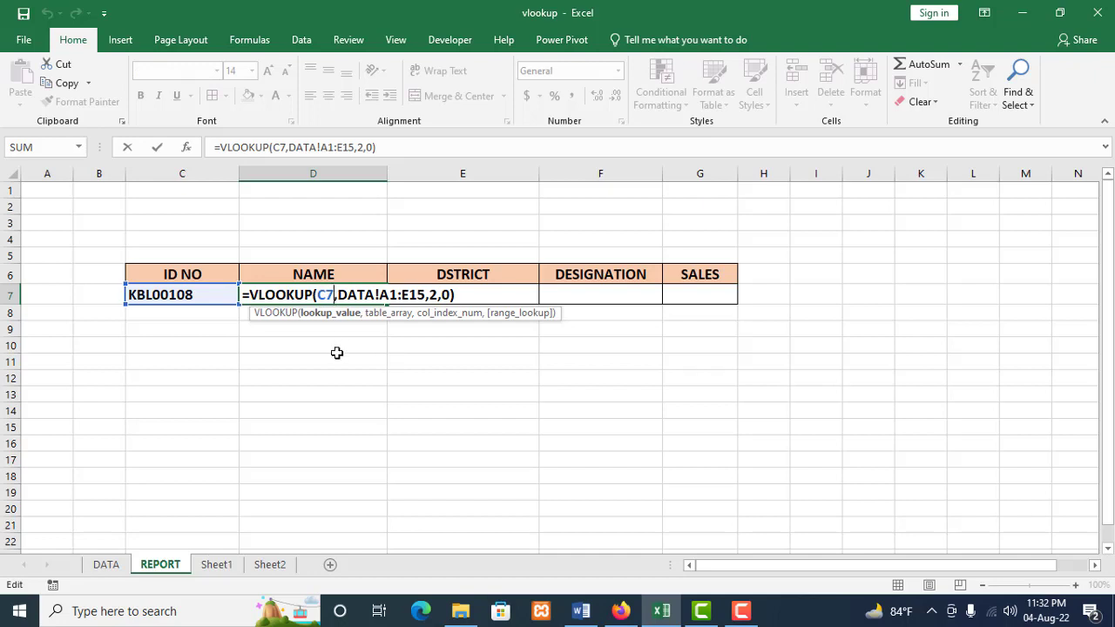
pyautogui.press('F4')
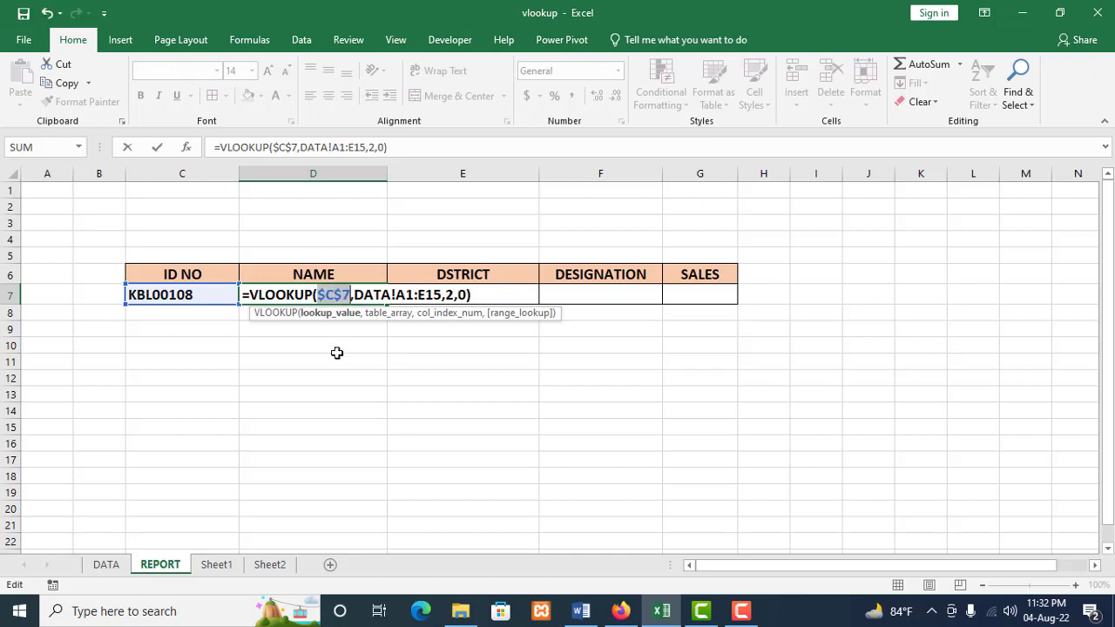
pyautogui.click(349, 290)
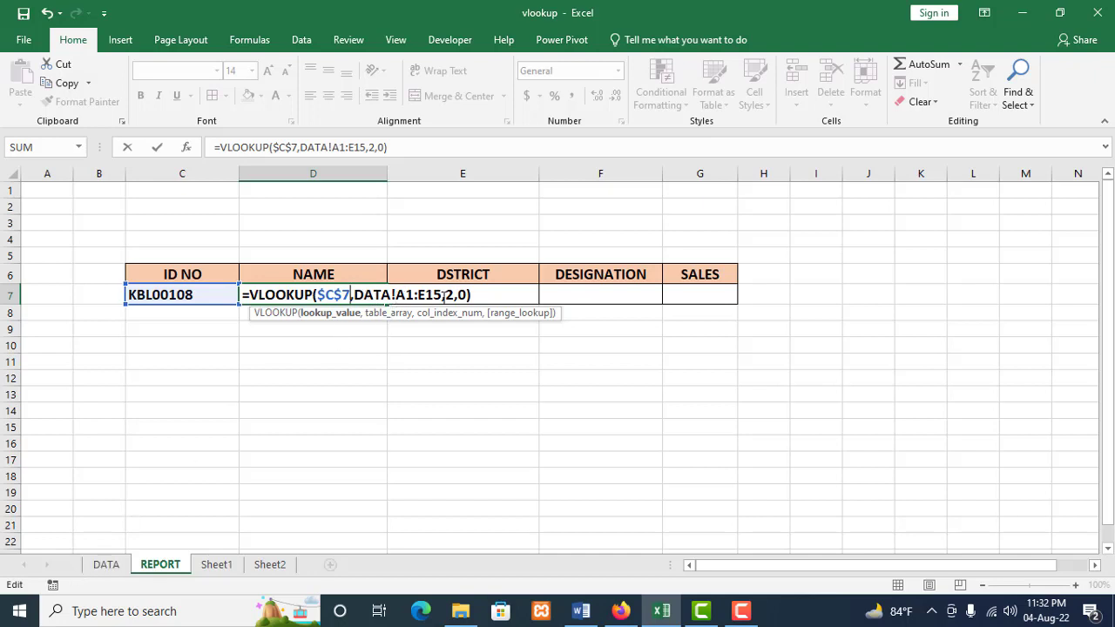
# - Make the table range in the D7 formula absolute as $A$1:$E$15 and commit the formula
pyautogui.moveTo(441, 296); pyautogui.dragTo(396, 296)
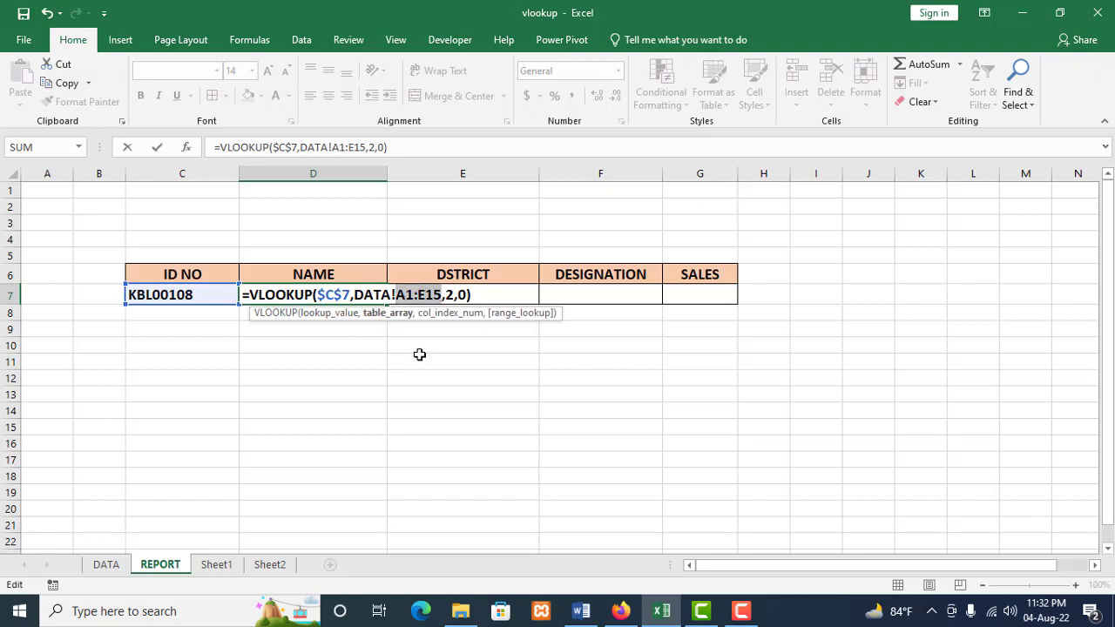
pyautogui.press('F4')
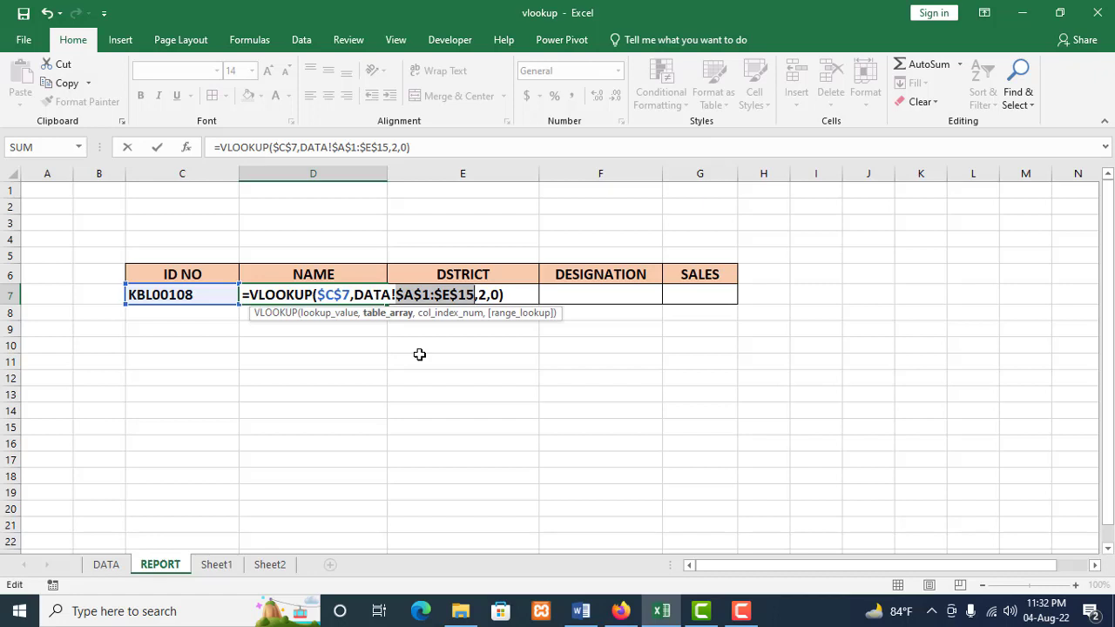
pyautogui.press('Return')
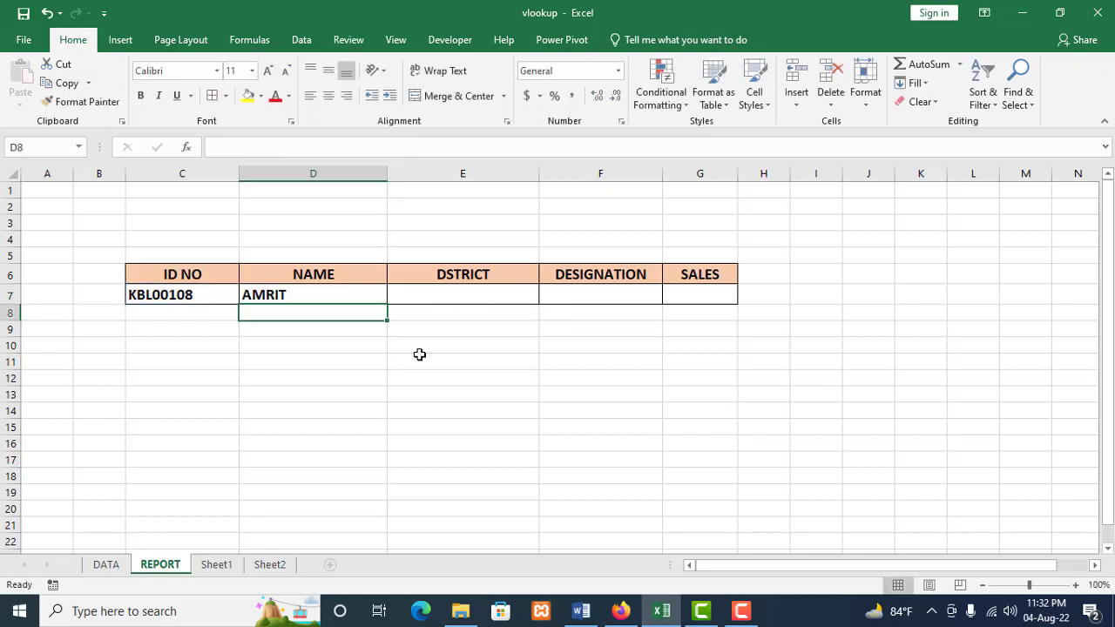
# - Fill the D7 formula across the district, designation and sales cells E7:G7 and inspect the copied formula
pyautogui.click(318, 299)
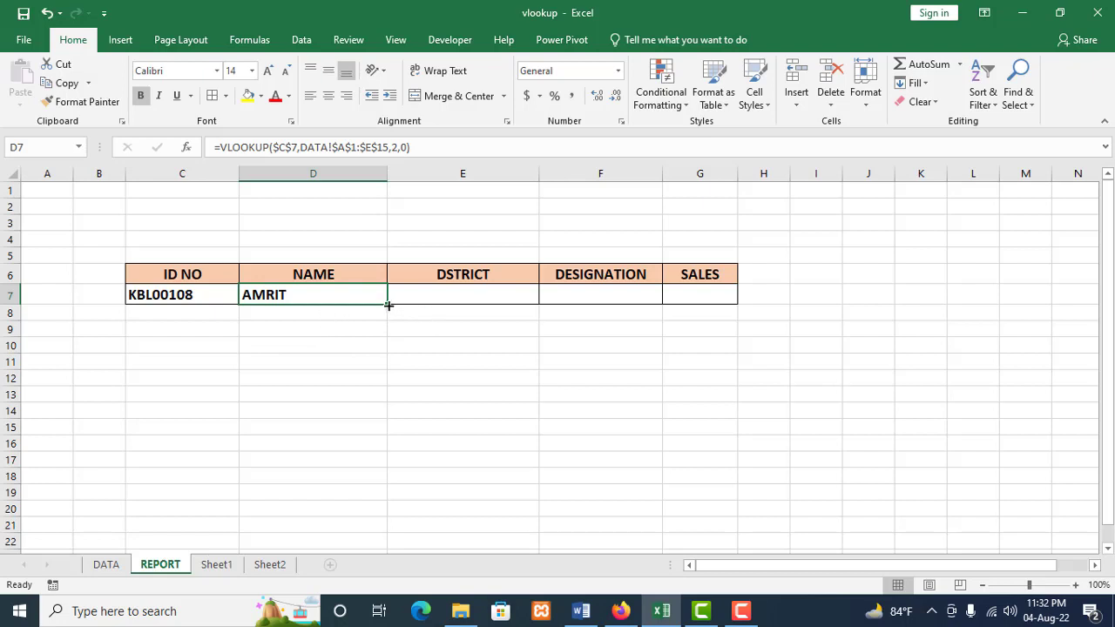
pyautogui.moveTo(389, 304); pyautogui.dragTo(708, 293)
pyautogui.click(494, 297)
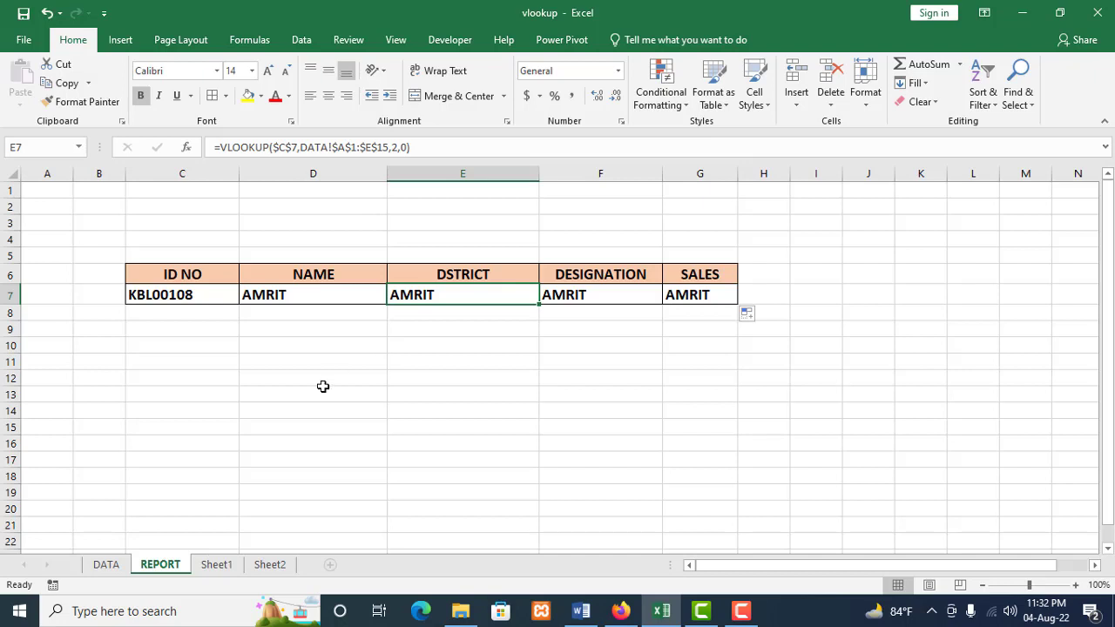
pyautogui.click(314, 299)
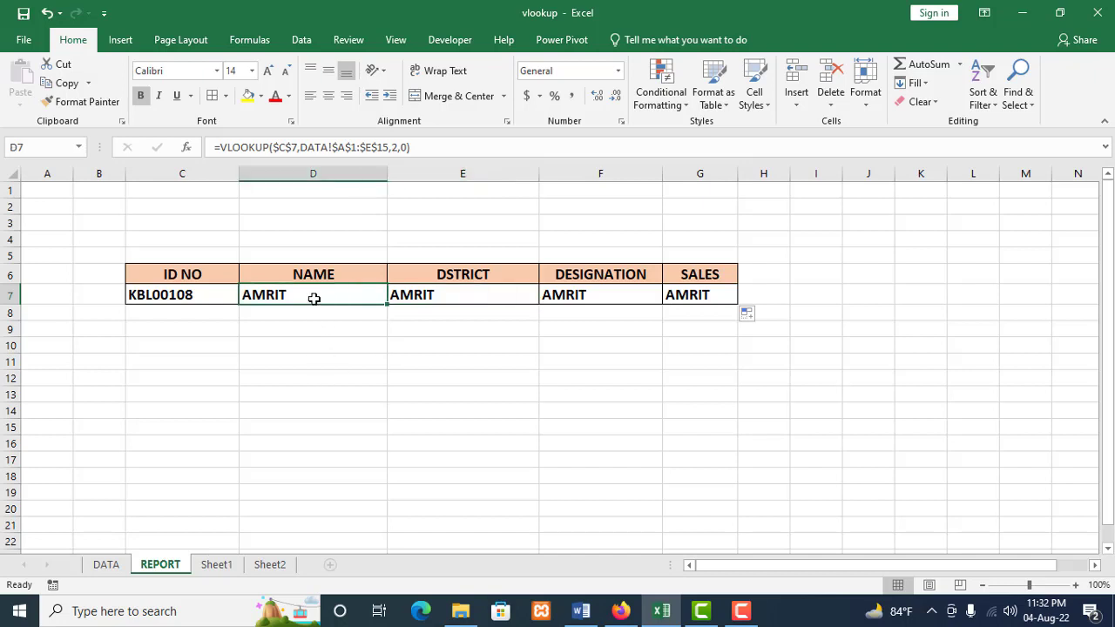
# - Inspect the copied VLOOKUP formulas in the district, designation and sales cells E7, F7 and G7
pyautogui.click(422, 293)
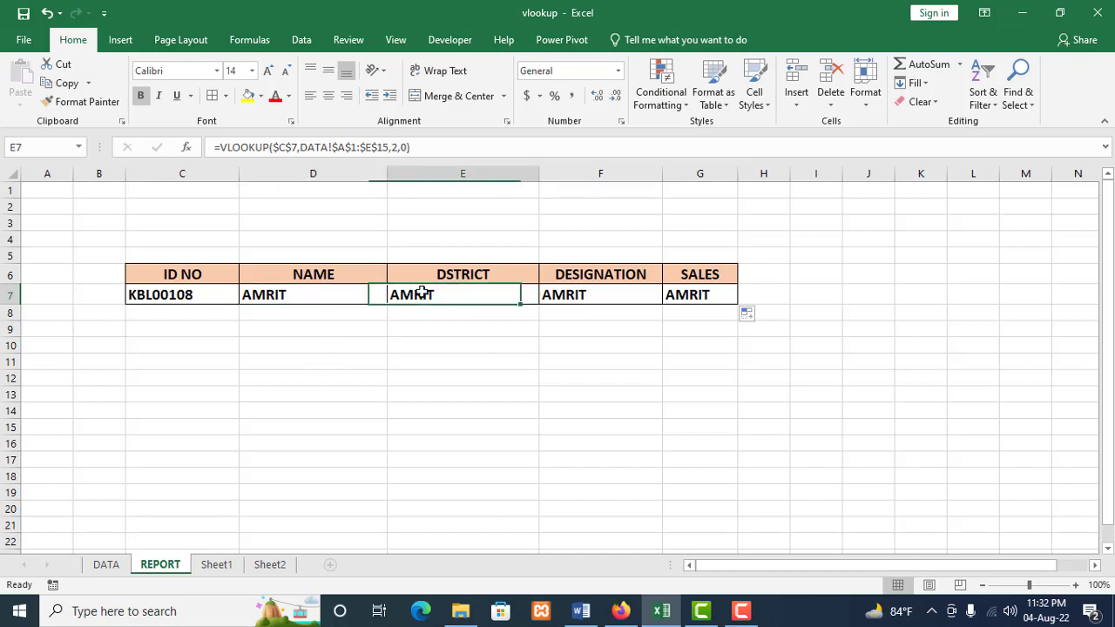
pyautogui.doubleClick(478, 298)
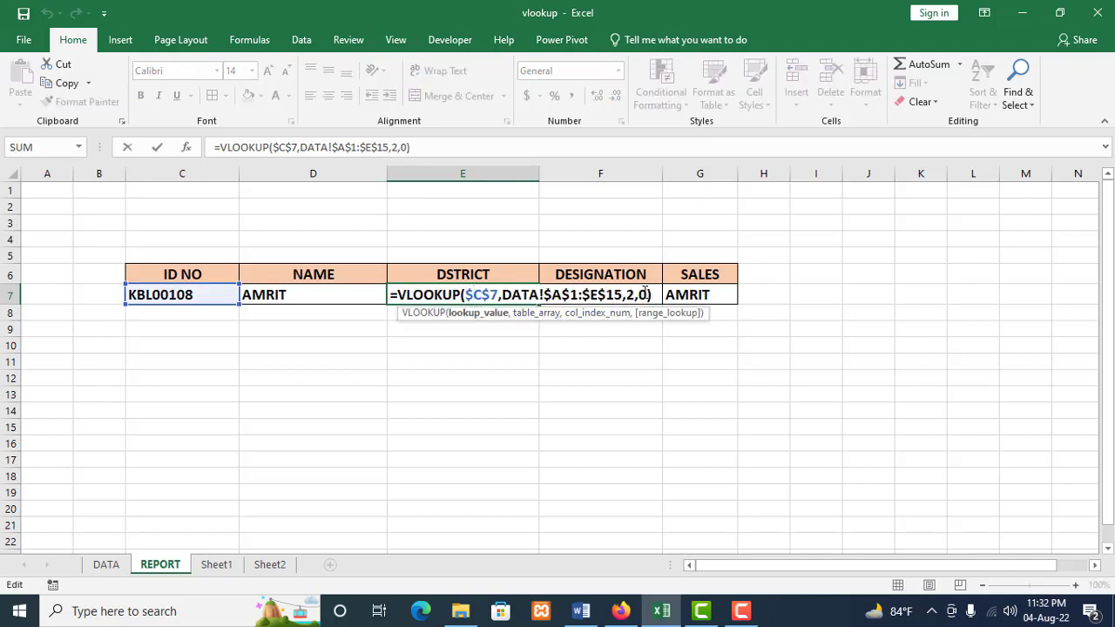
pyautogui.click(561, 374)
pyautogui.click(575, 294)
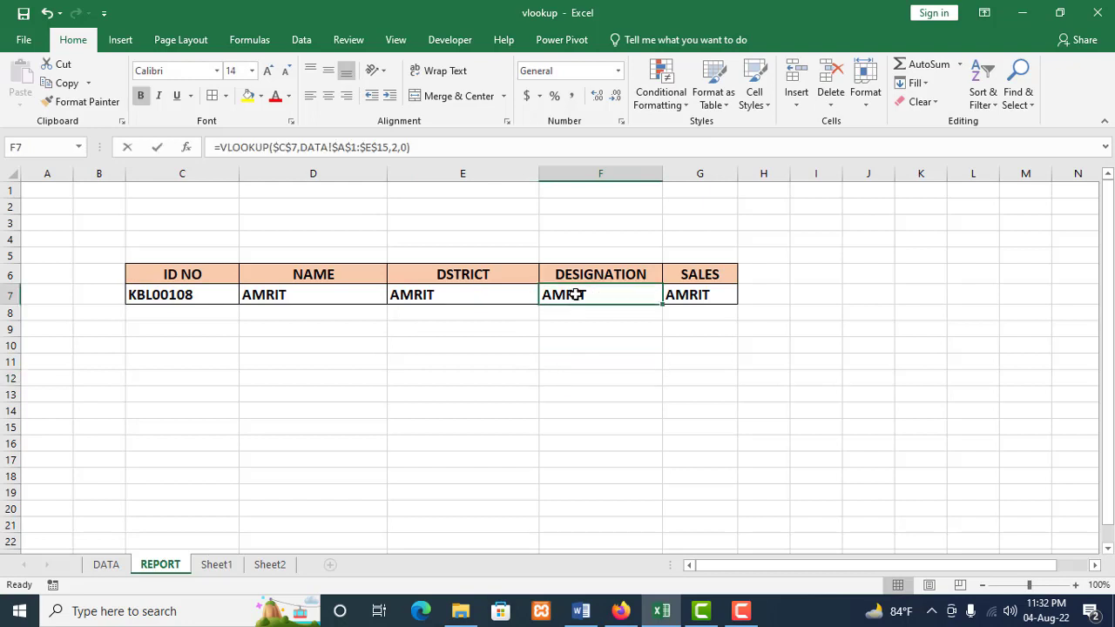
pyautogui.doubleClick(575, 295)
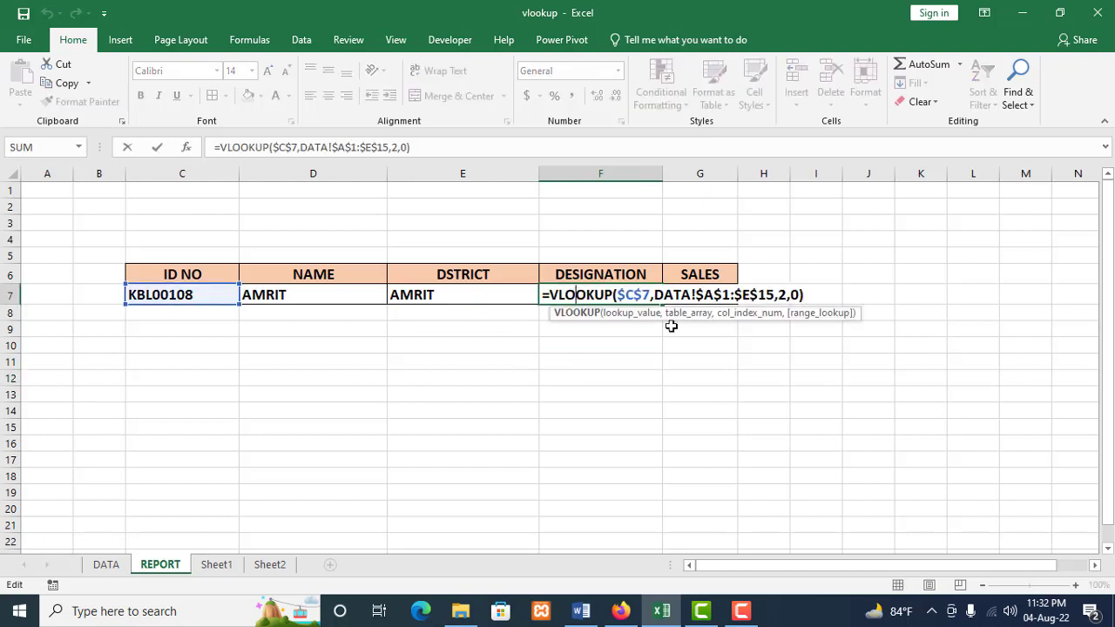
pyautogui.click(708, 357)
pyautogui.click(706, 294)
pyautogui.doubleClick(706, 295)
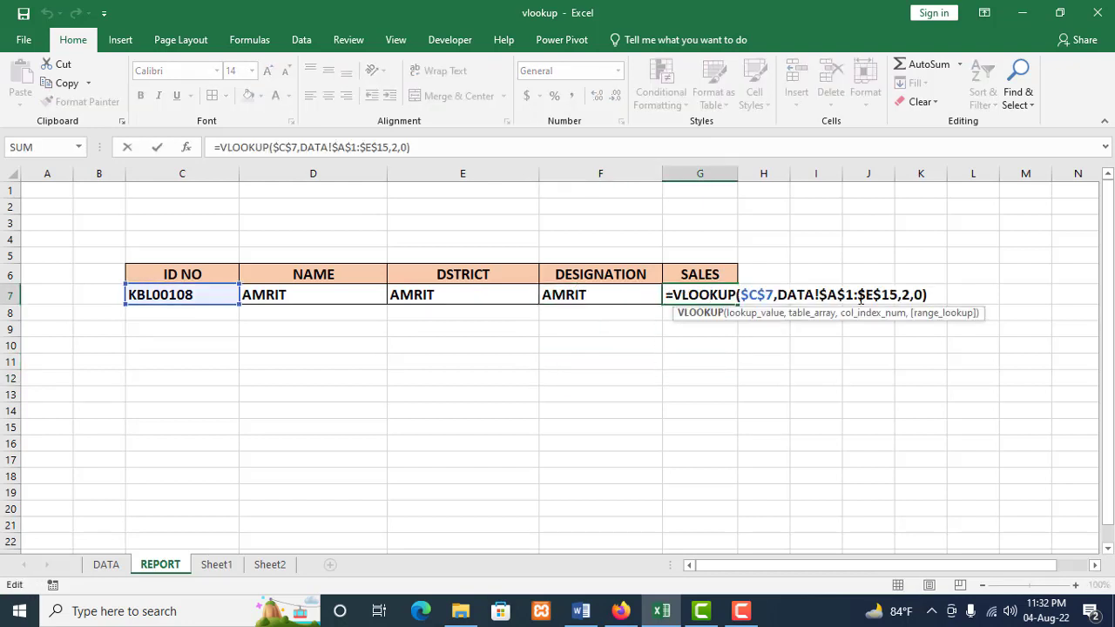
pyautogui.click(660, 326)
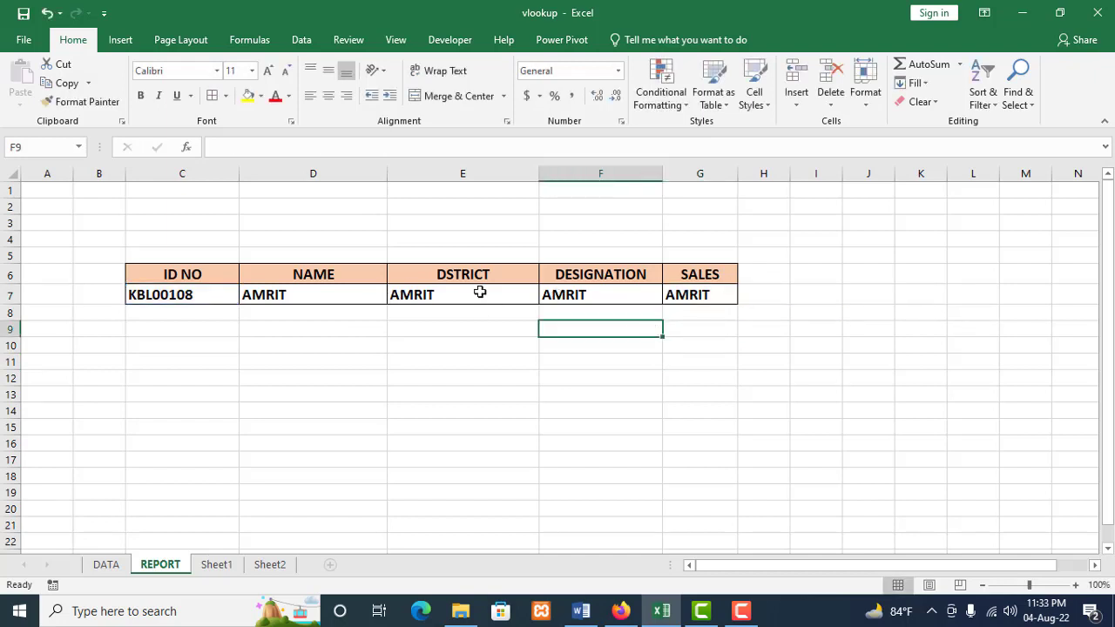
# - Check the district column's position on the DATA sheet and set the column index in the E7 formula to 3
pyautogui.click(106, 564)
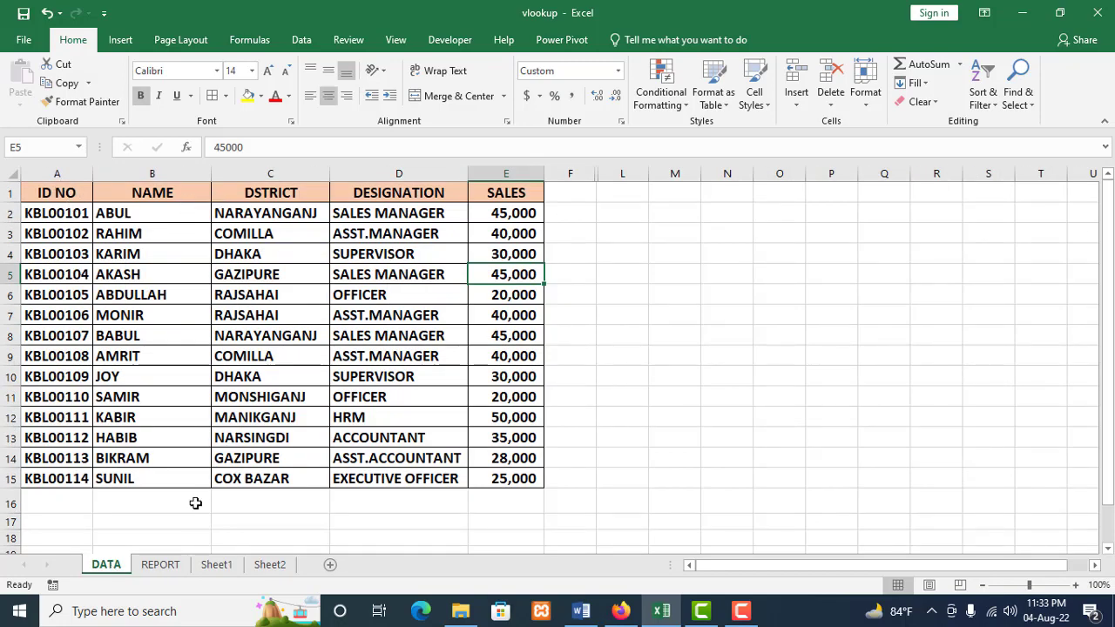
pyautogui.click(176, 566)
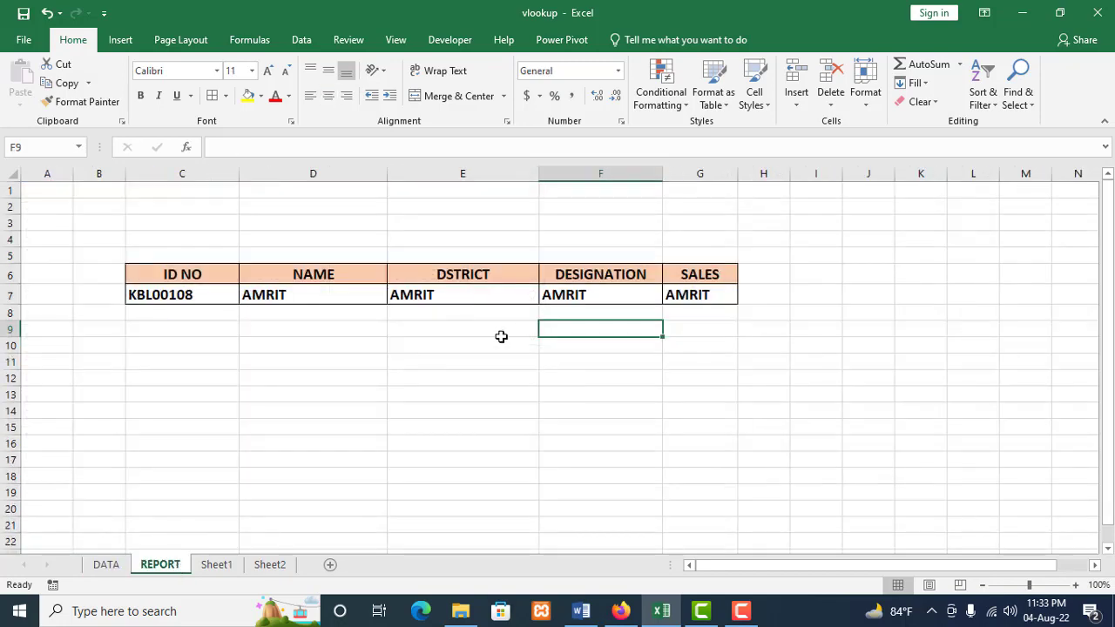
pyautogui.click(492, 294)
pyautogui.doubleClick(491, 293)
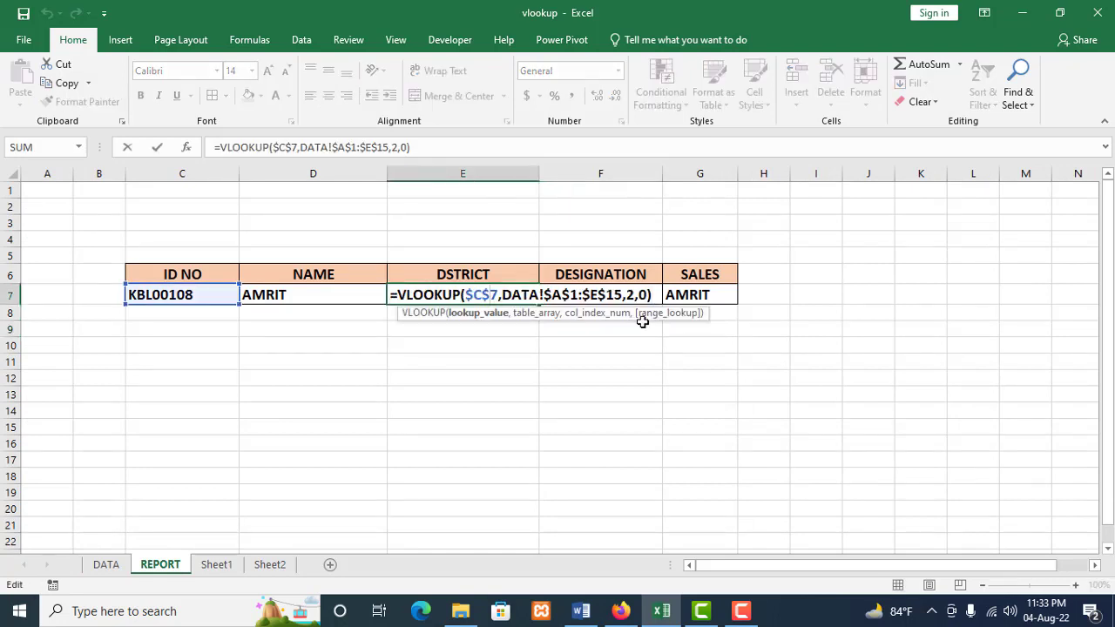
pyautogui.click(633, 295)
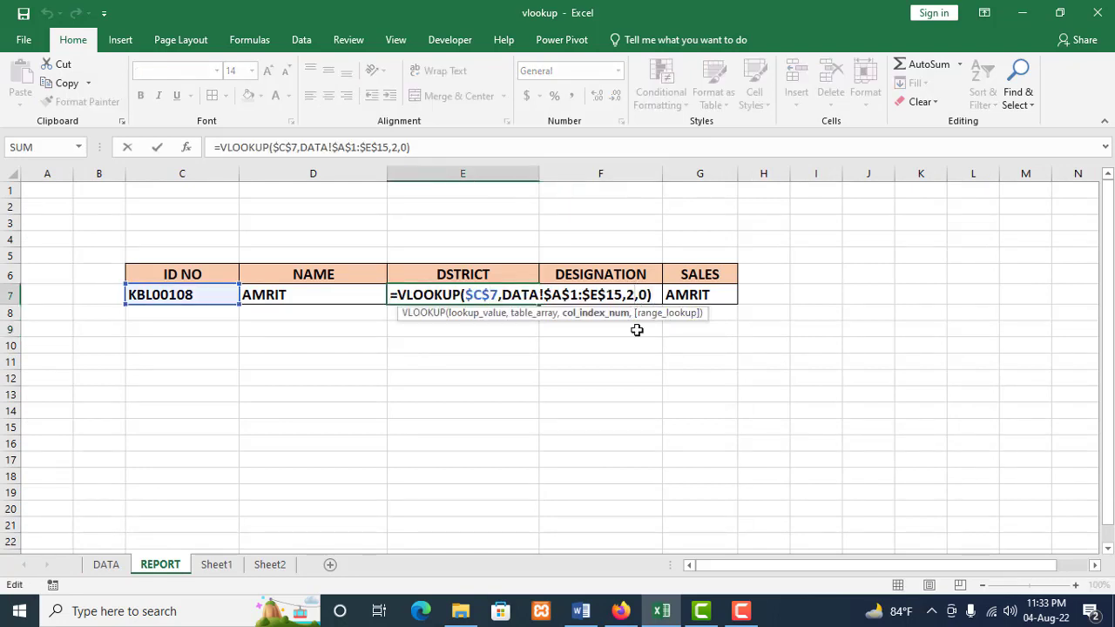
pyautogui.press('Delete')
pyautogui.write('3')
pyautogui.press('Return')
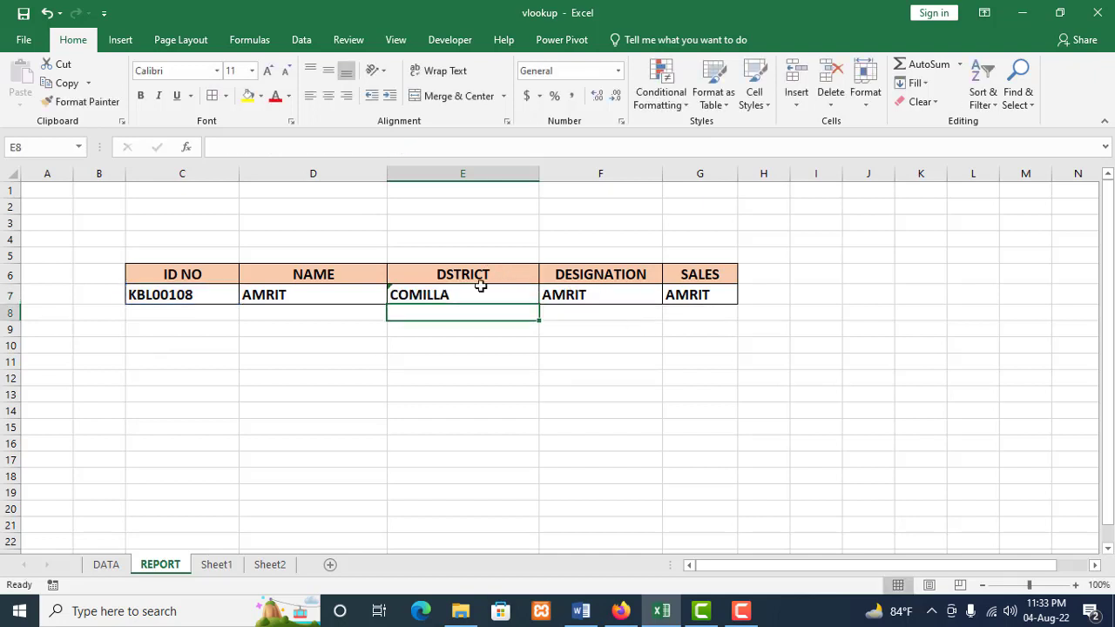
# - Check the designation column's position on the DATA sheet and set the column index in the F7 formula to 4
pyautogui.click(601, 296)
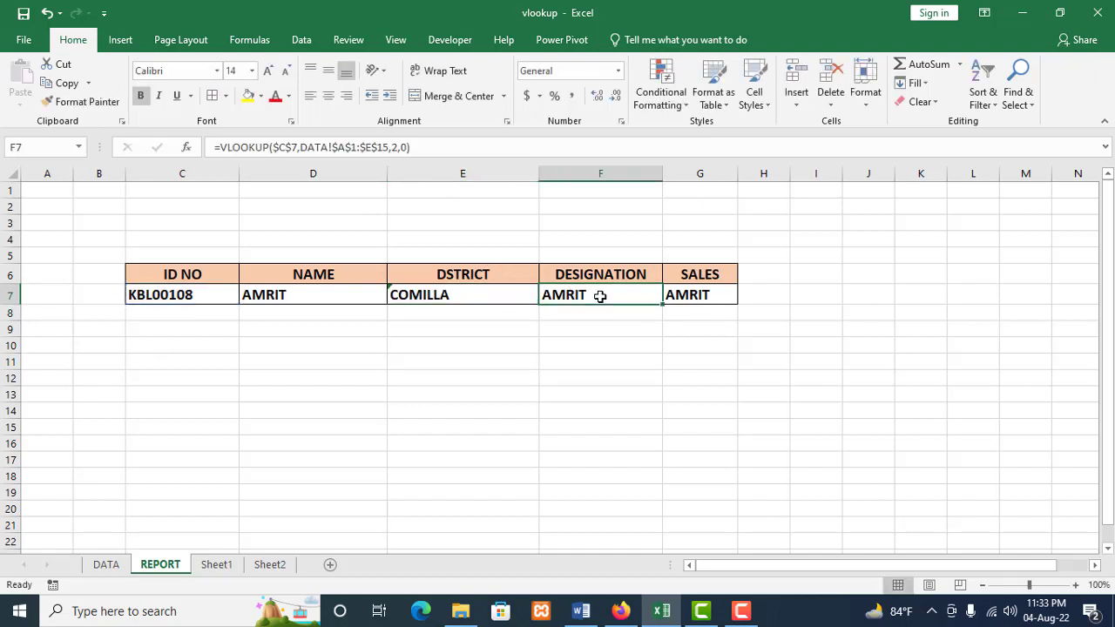
pyautogui.click(104, 566)
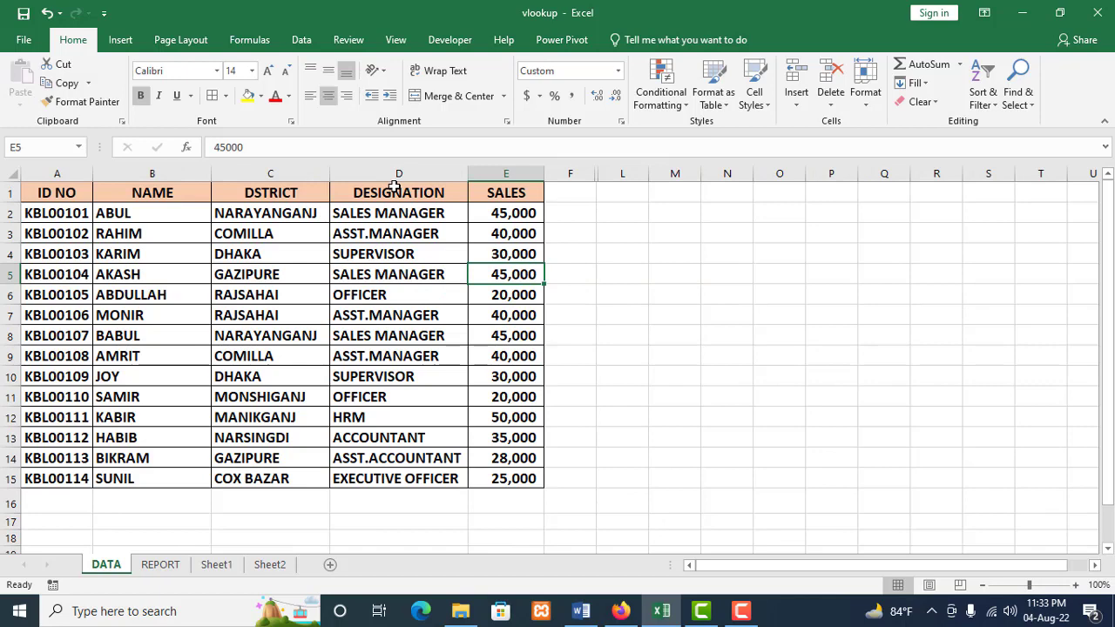
pyautogui.click(161, 565)
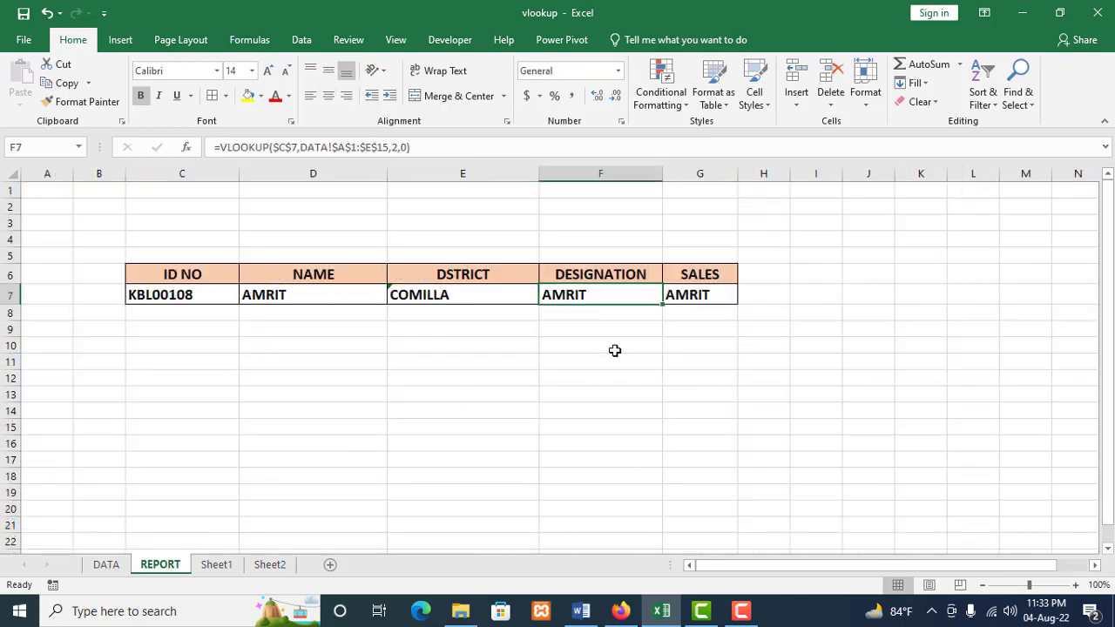
pyautogui.doubleClick(622, 296)
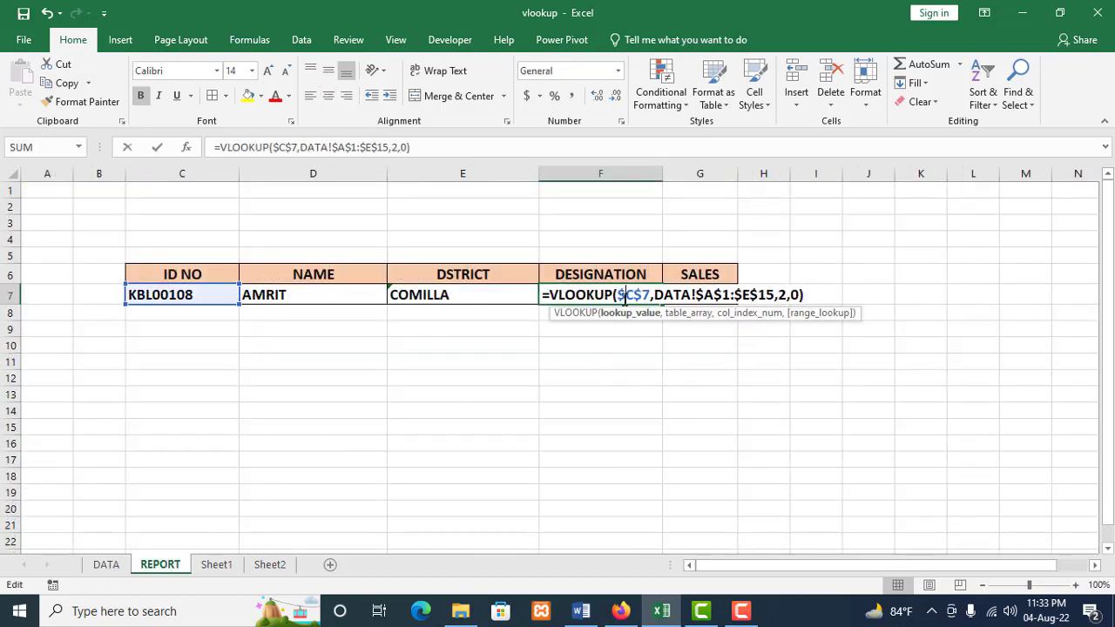
pyautogui.click(787, 296)
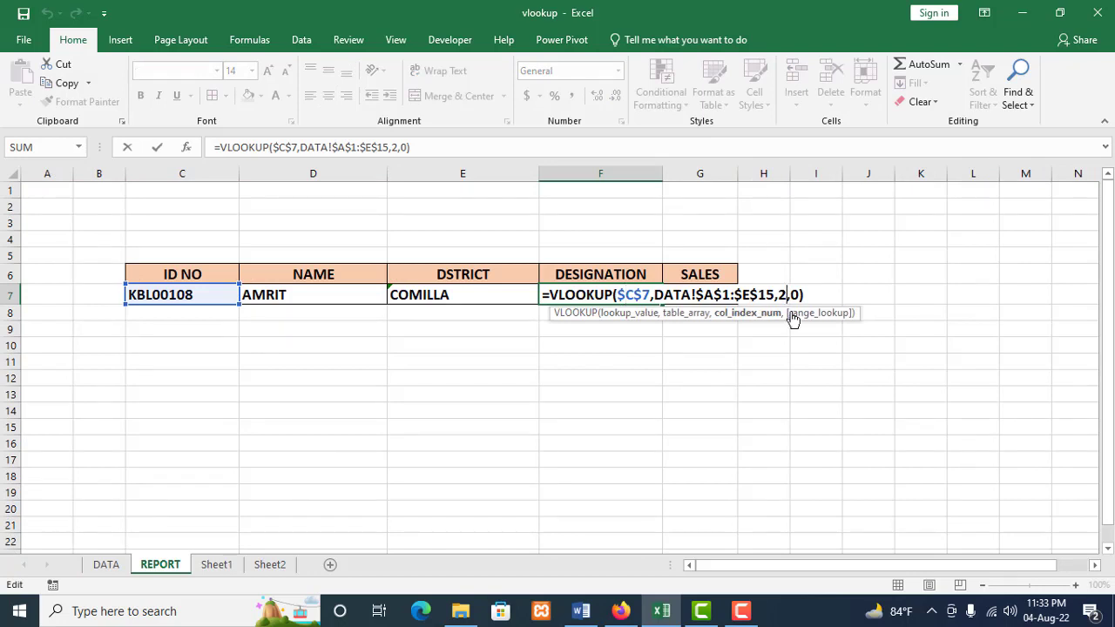
pyautogui.press('BackSpace')
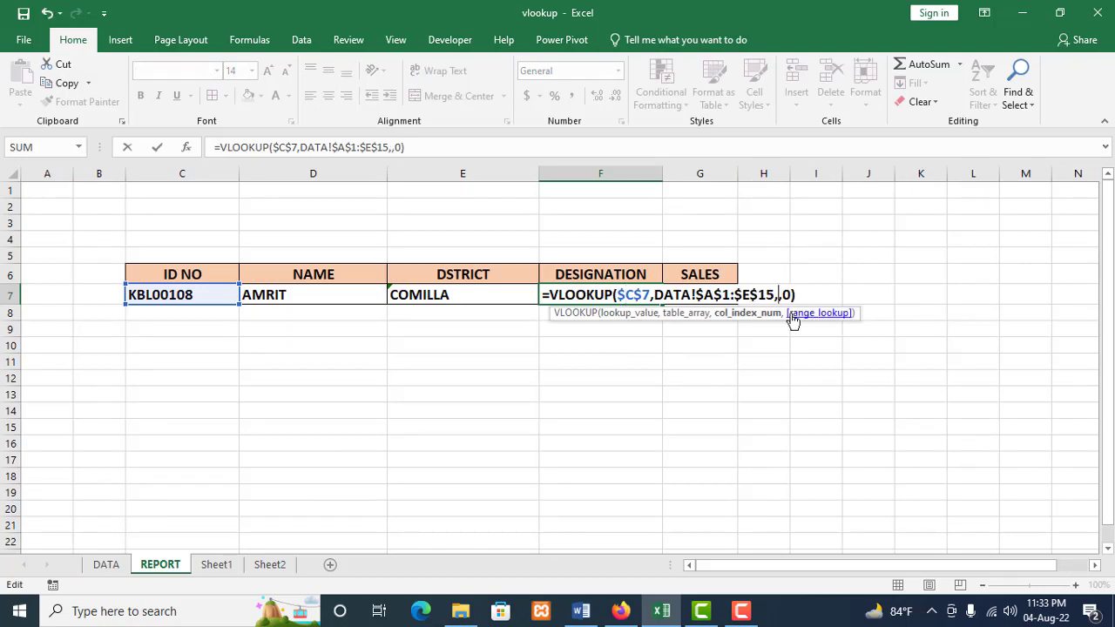
pyautogui.write('4')
pyautogui.press('Return')
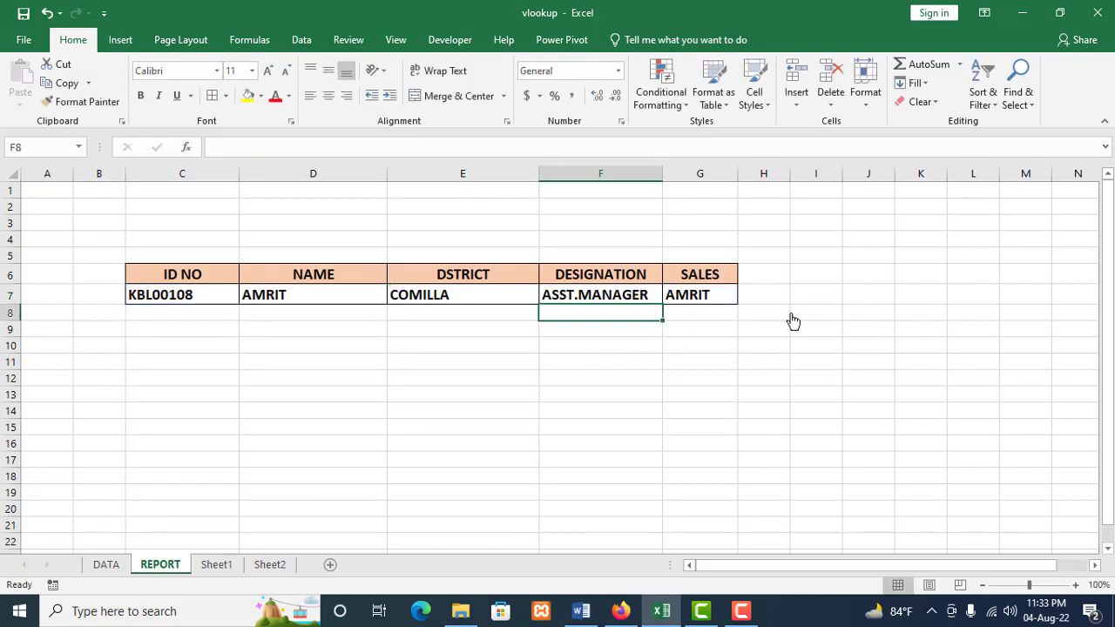
# - Check the sales column's position on the DATA sheet and set the column index in the G7 formula to 5
pyautogui.click(704, 294)
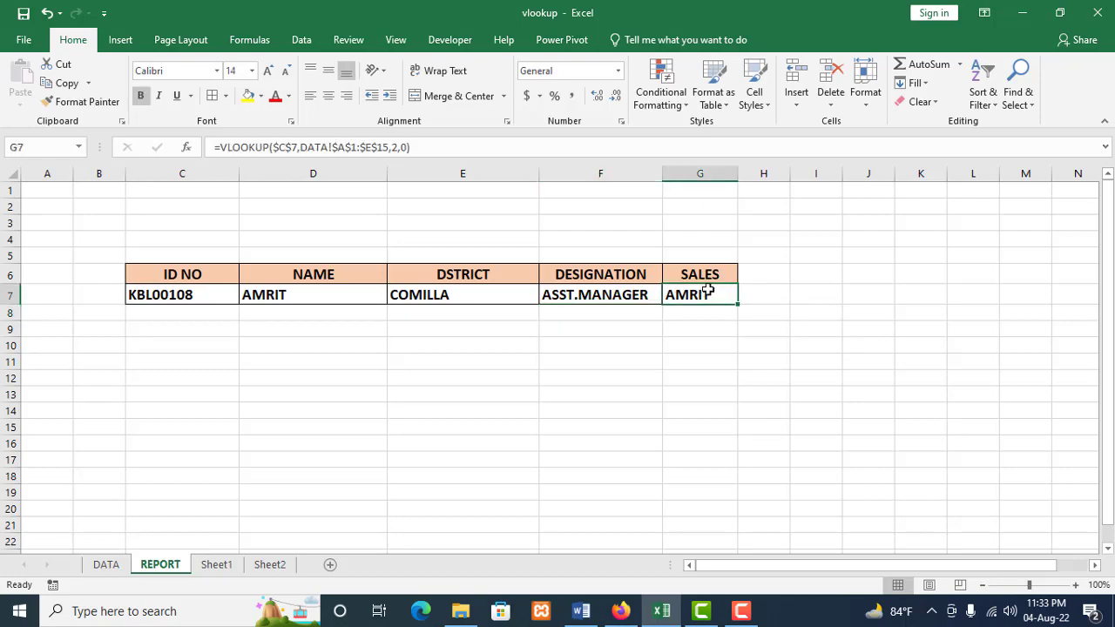
pyautogui.click(107, 566)
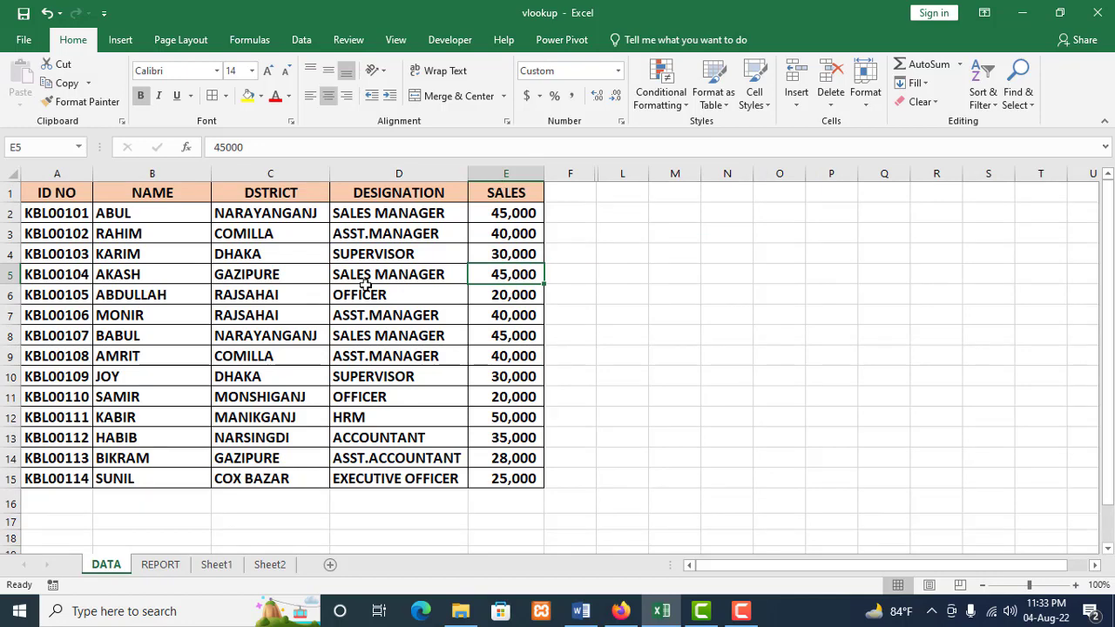
pyautogui.click(160, 565)
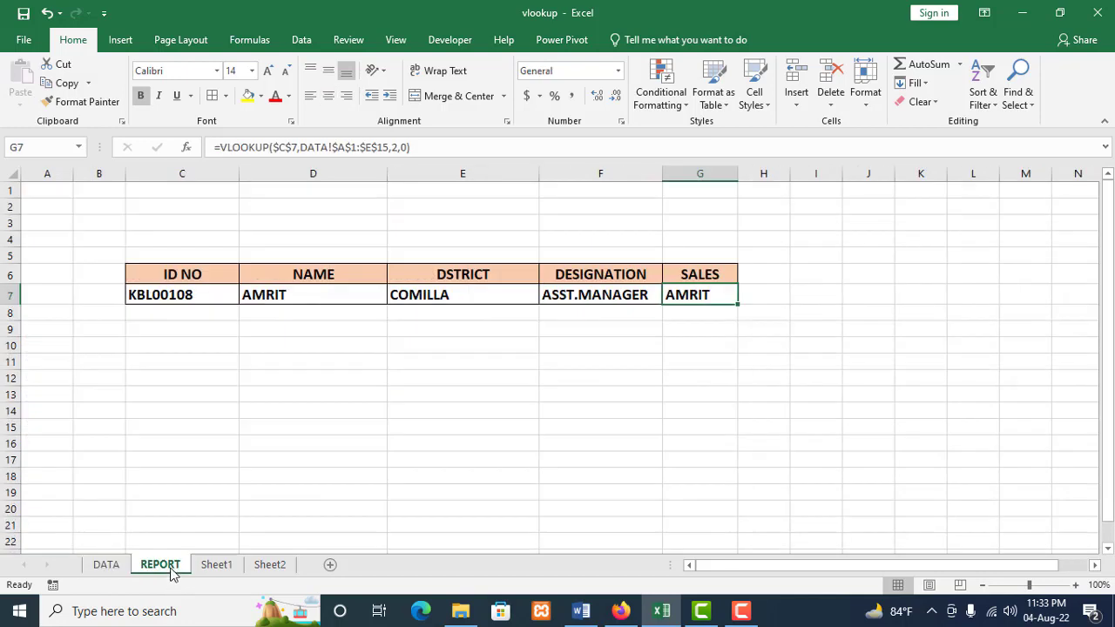
pyautogui.doubleClick(698, 295)
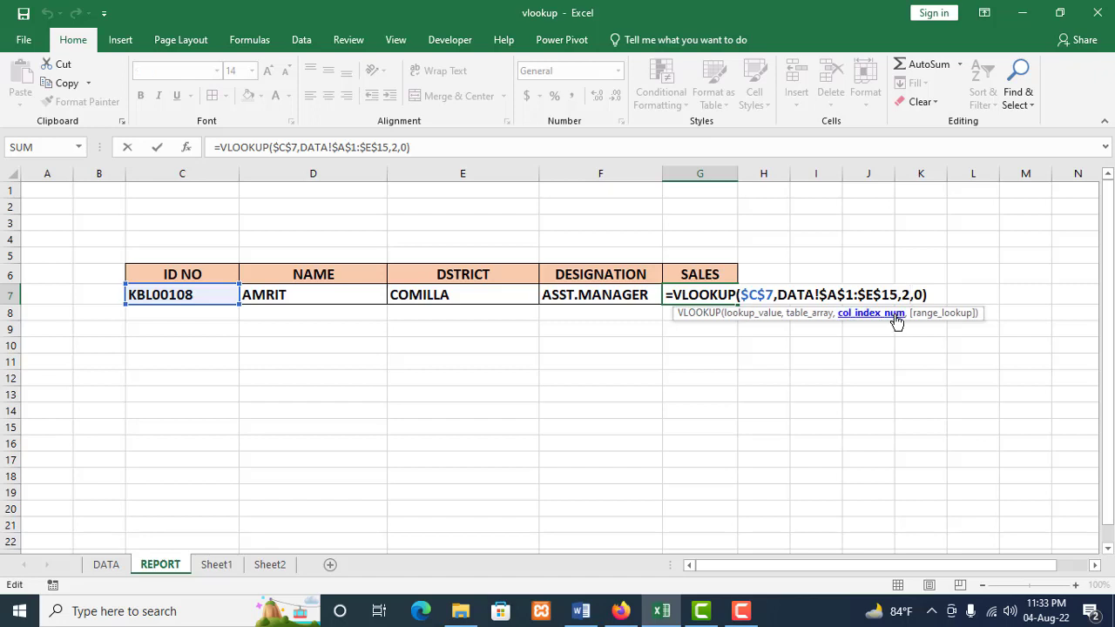
pyautogui.click(898, 319)
pyautogui.write('5')
pyautogui.press('Return')
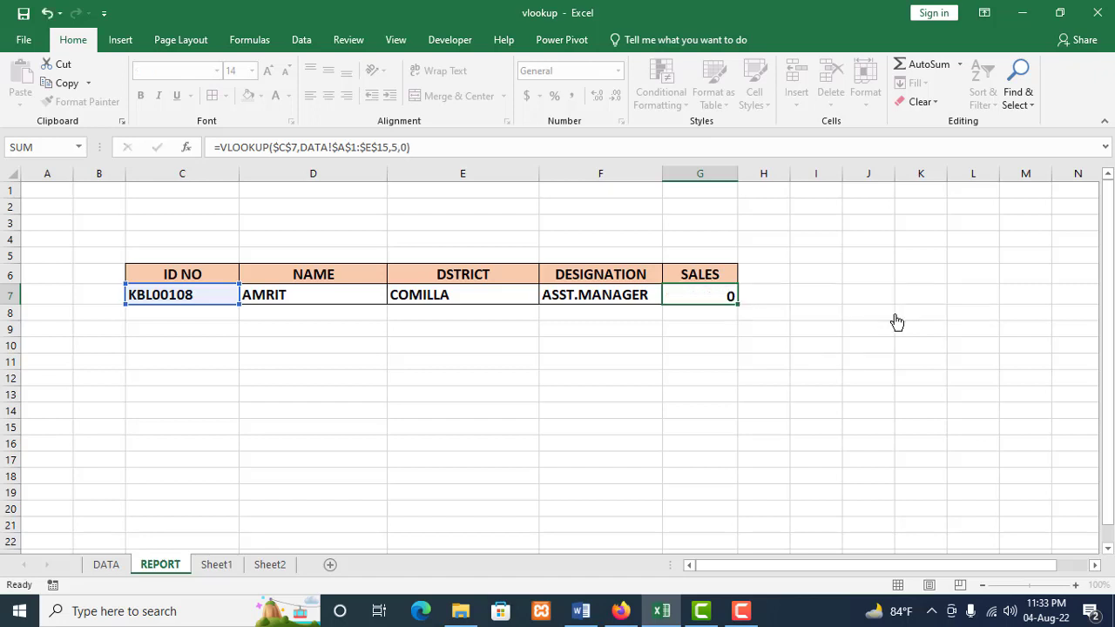
pyautogui.click(520, 377)
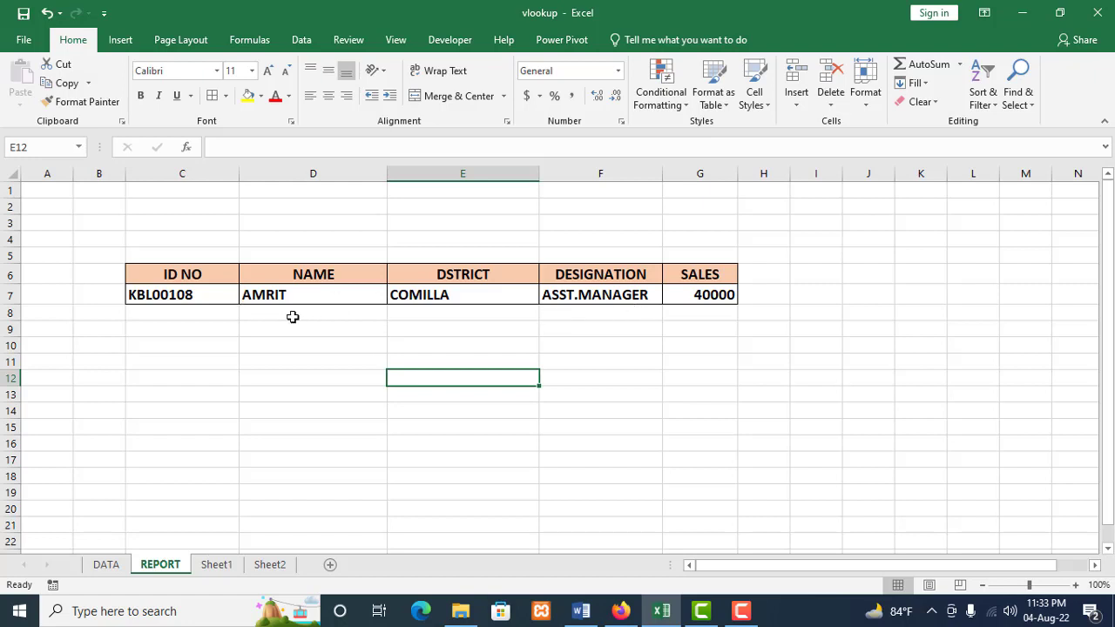
# - Test the lookup by choosing in C7 the employee ID that is stored in row 11 of the DATA sheet
pyautogui.click(210, 295)
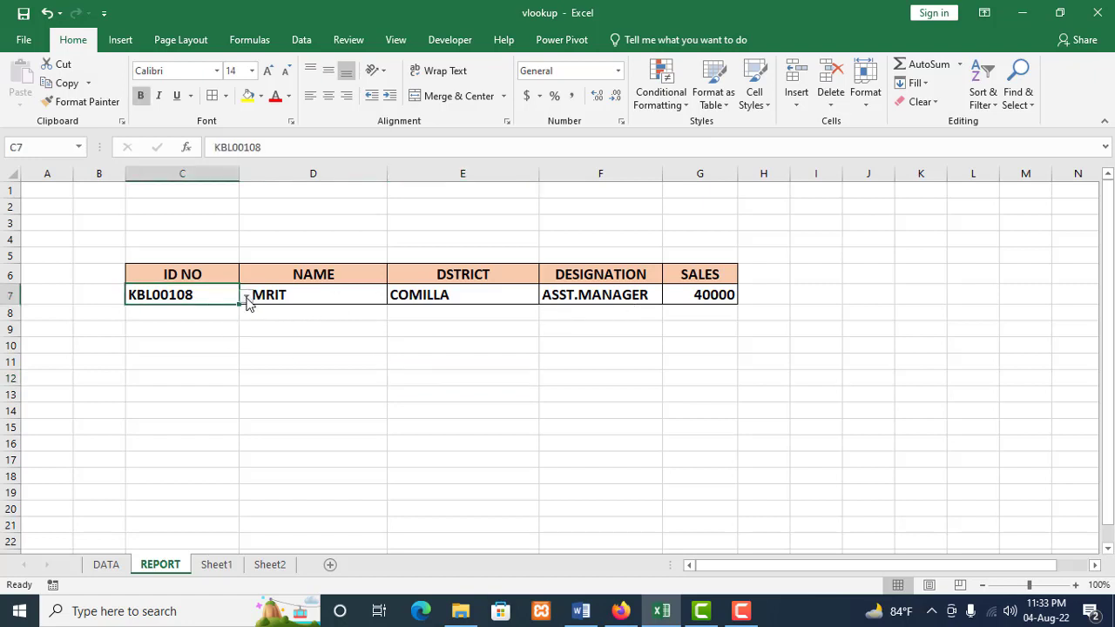
pyautogui.click(247, 300)
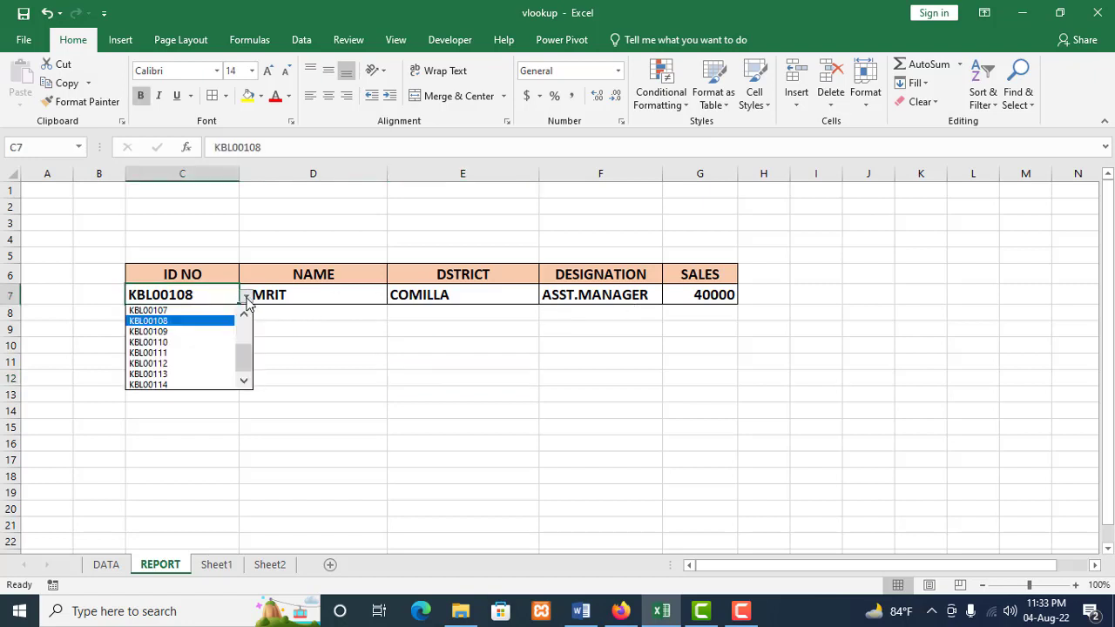
pyautogui.click(192, 342)
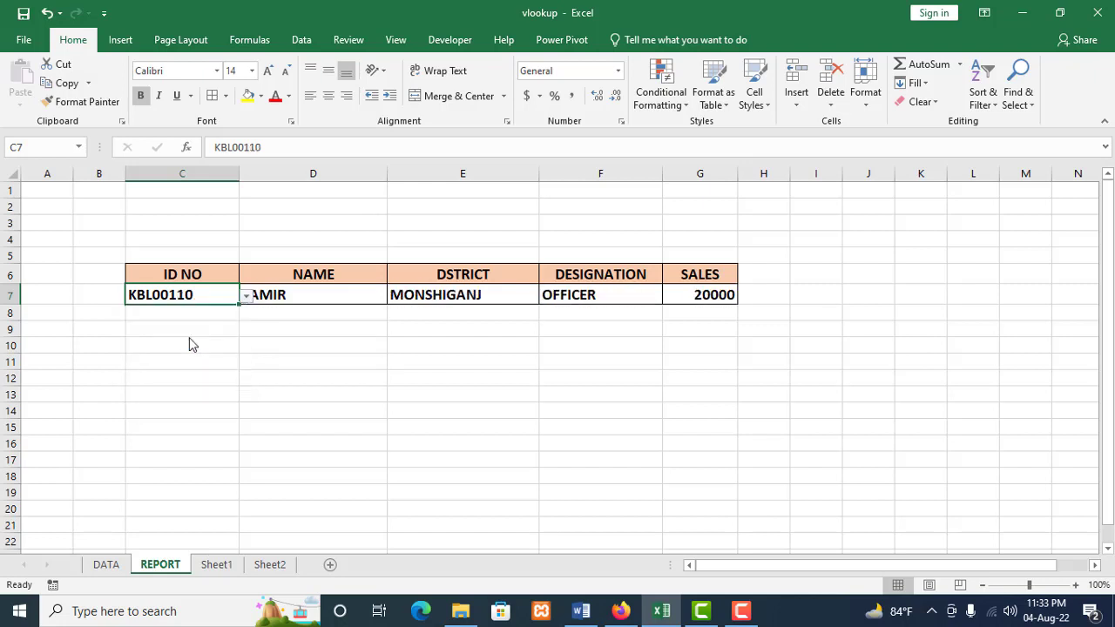
pyautogui.click(260, 347)
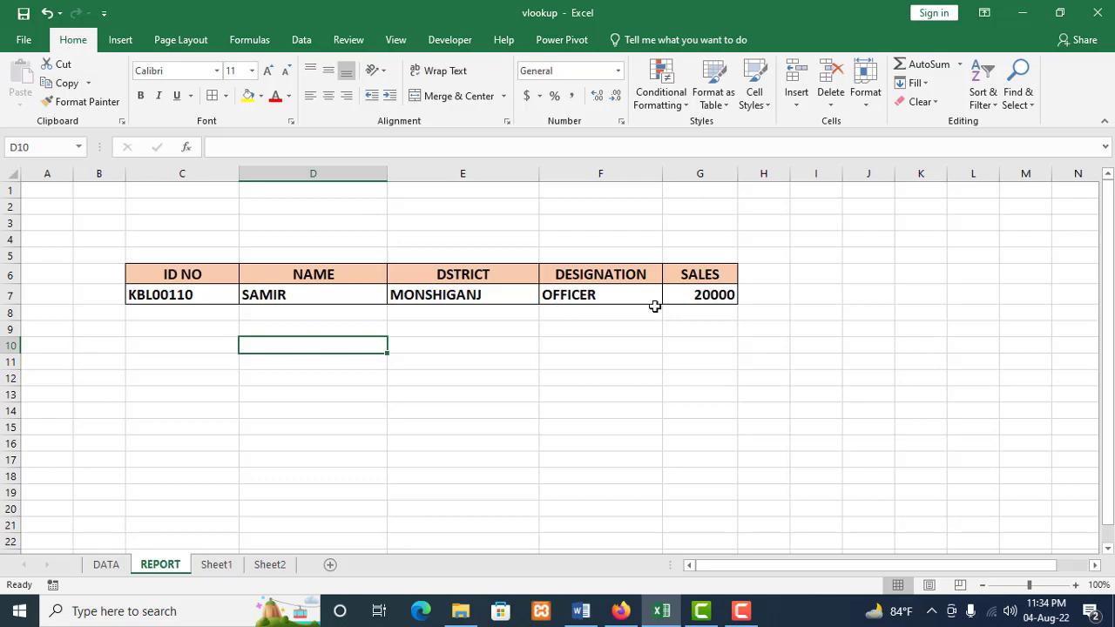
# - Compare the retrieved name, district, designation and sales with row 11 of the DATA sheet, returning to the REPORT sheet
pyautogui.click(106, 565)
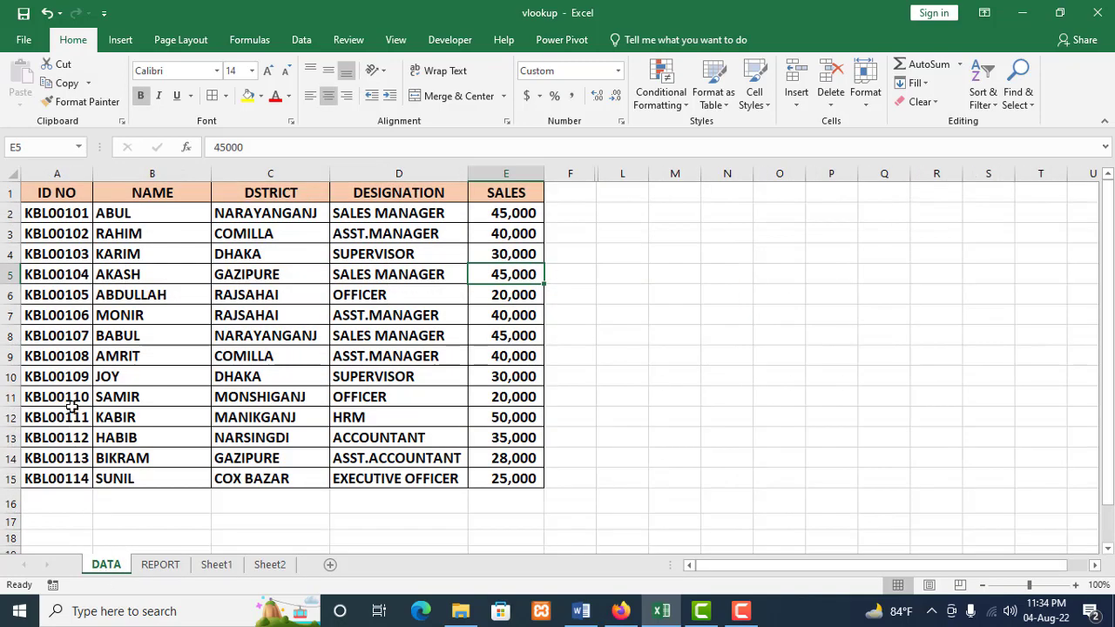
pyautogui.click(66, 396)
pyautogui.click(146, 396)
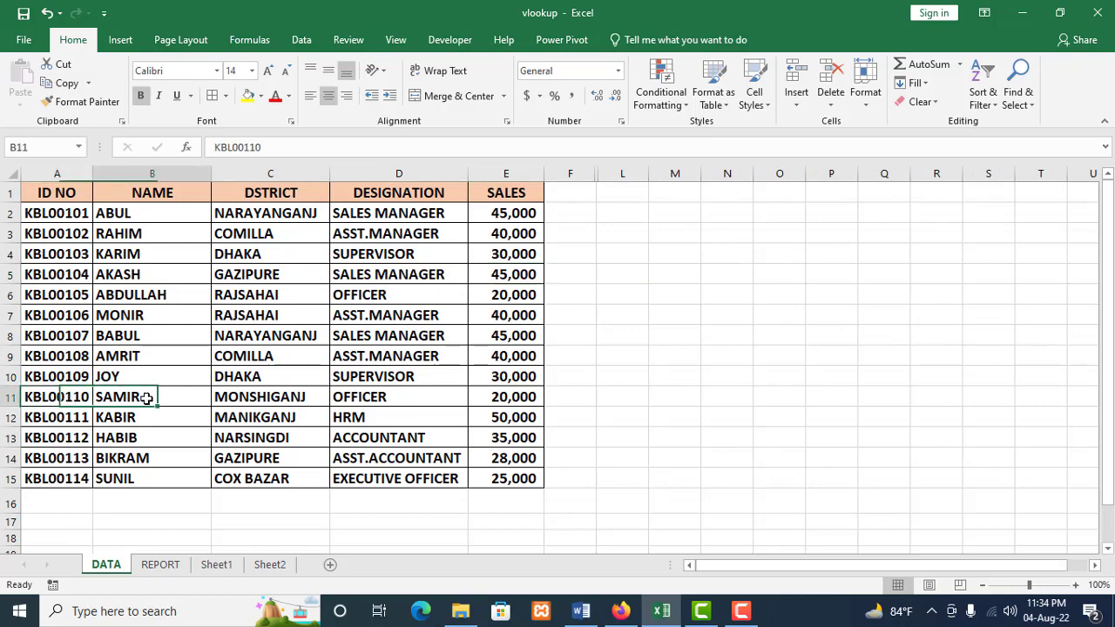
pyautogui.click(265, 399)
pyautogui.click(385, 397)
pyautogui.click(518, 398)
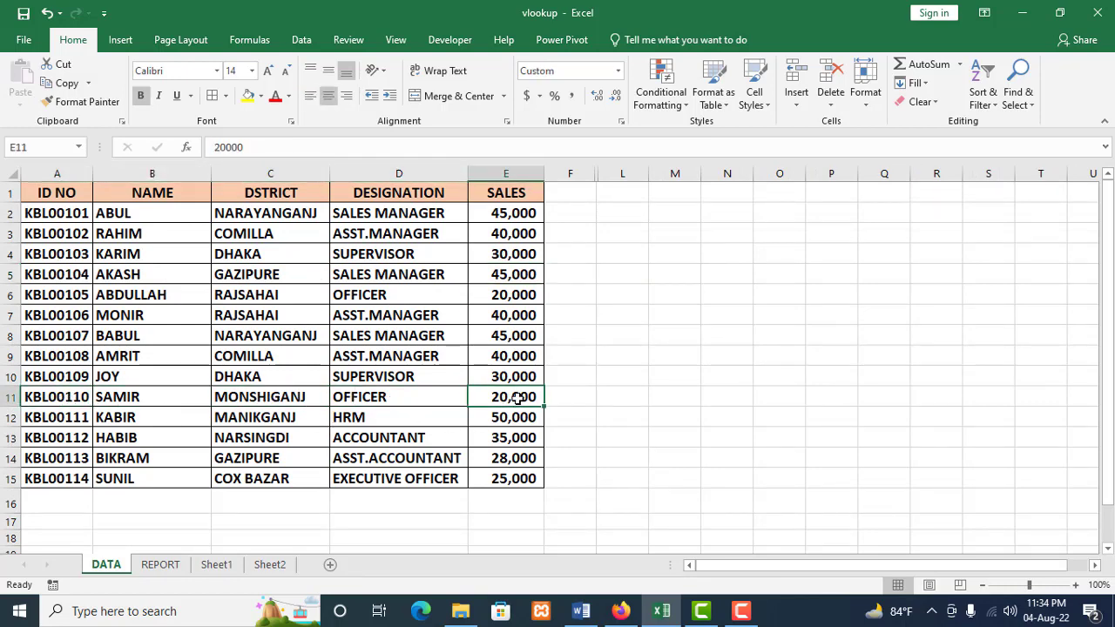
pyautogui.click(159, 564)
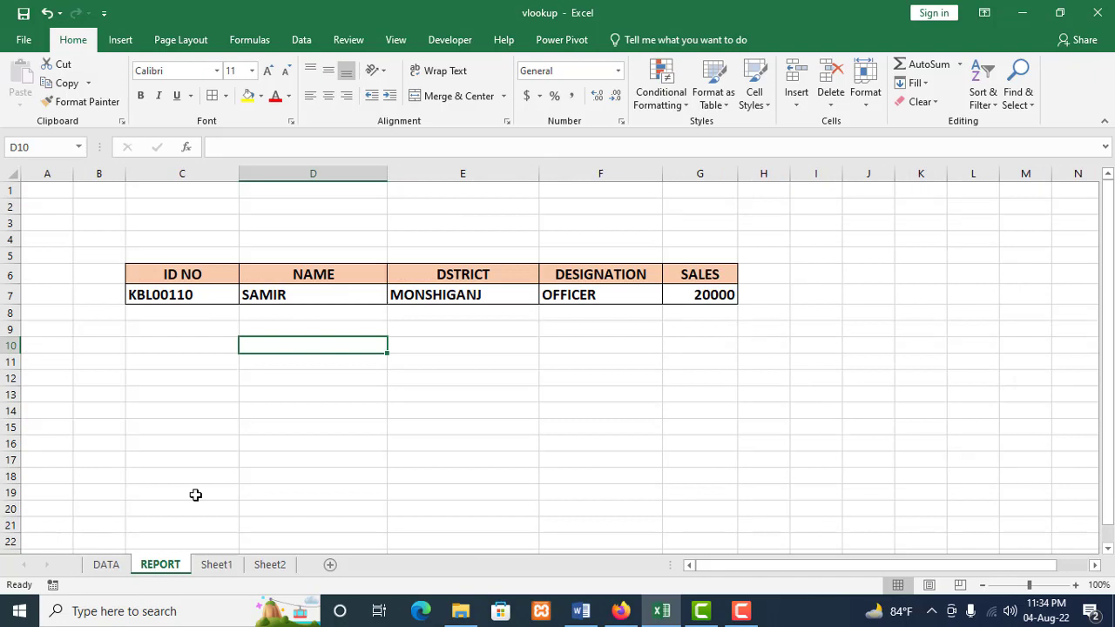
# - Choose the last employee ID of the list in C7 to test the lookup with another record
pyautogui.click(221, 301)
pyautogui.click(247, 296)
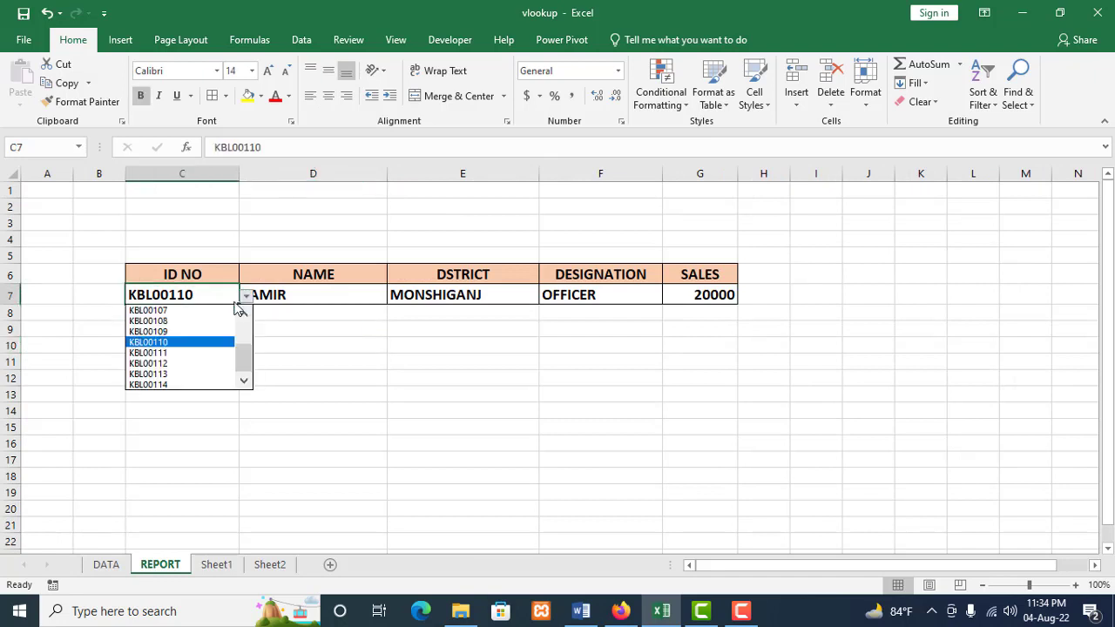
pyautogui.click(174, 384)
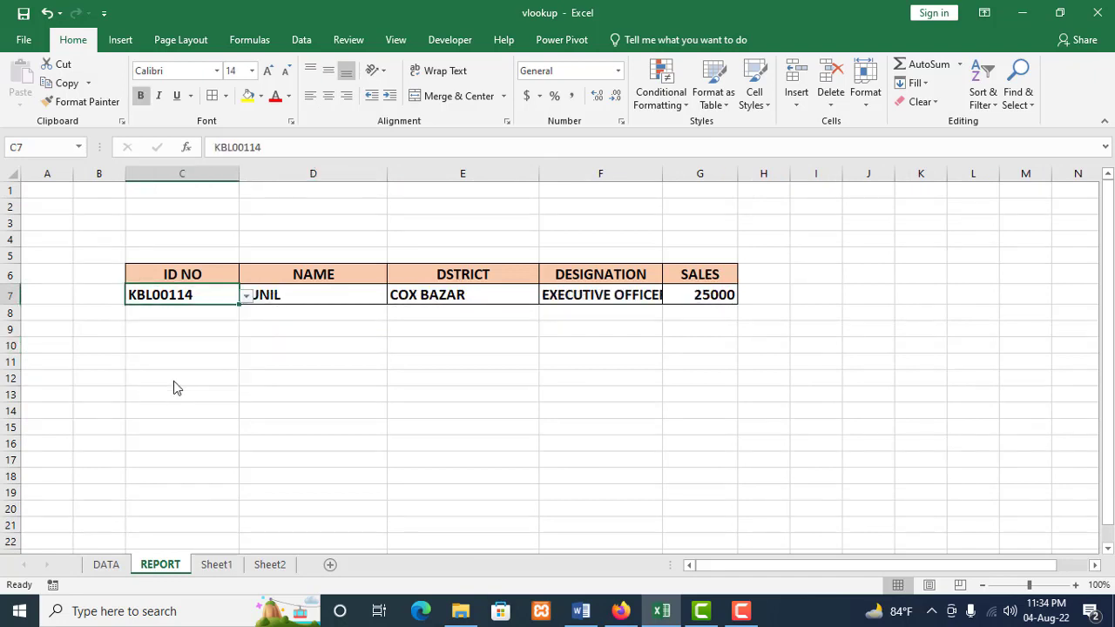
pyautogui.click(161, 454)
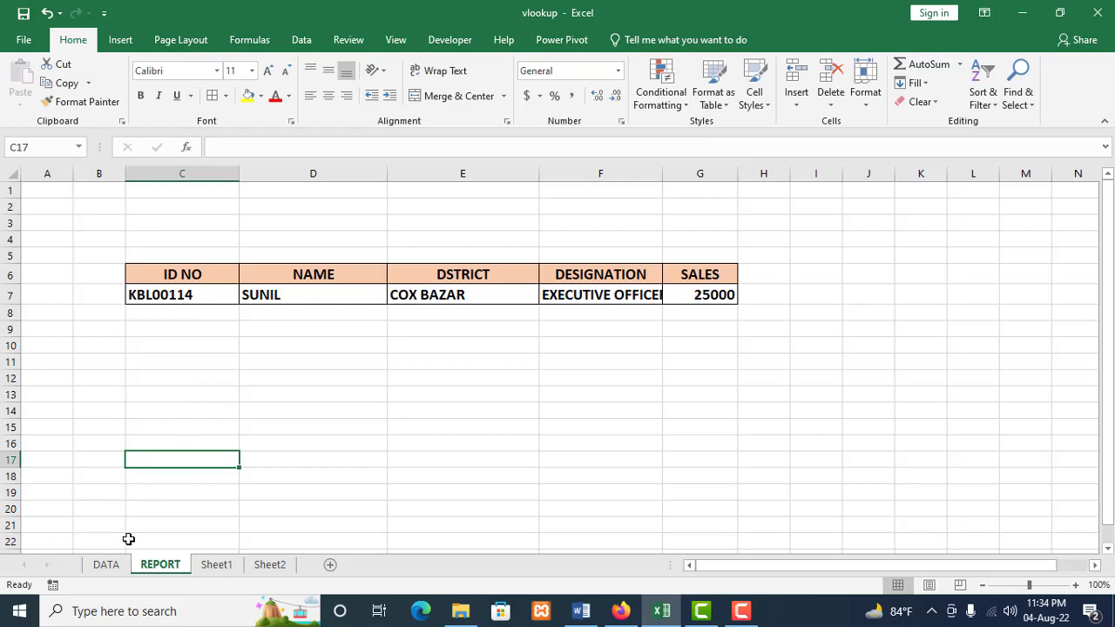
# - Compare row 15 of the DATA sheet with the name, district, designation and sales retrieved in row 7 of the REPORT sheet
pyautogui.click(106, 565)
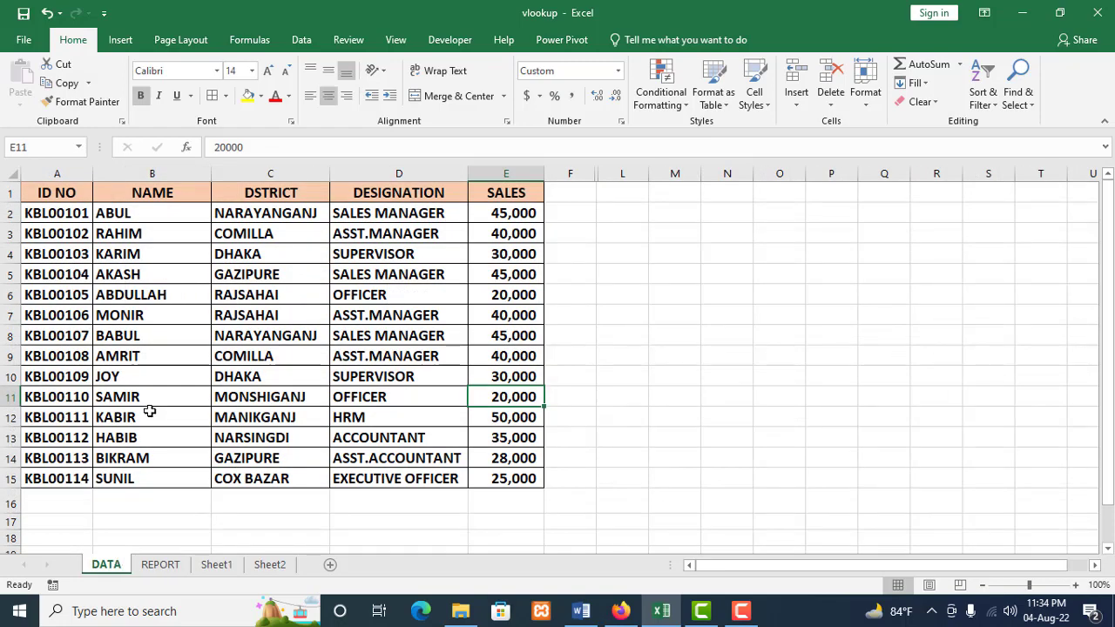
pyautogui.click(127, 480)
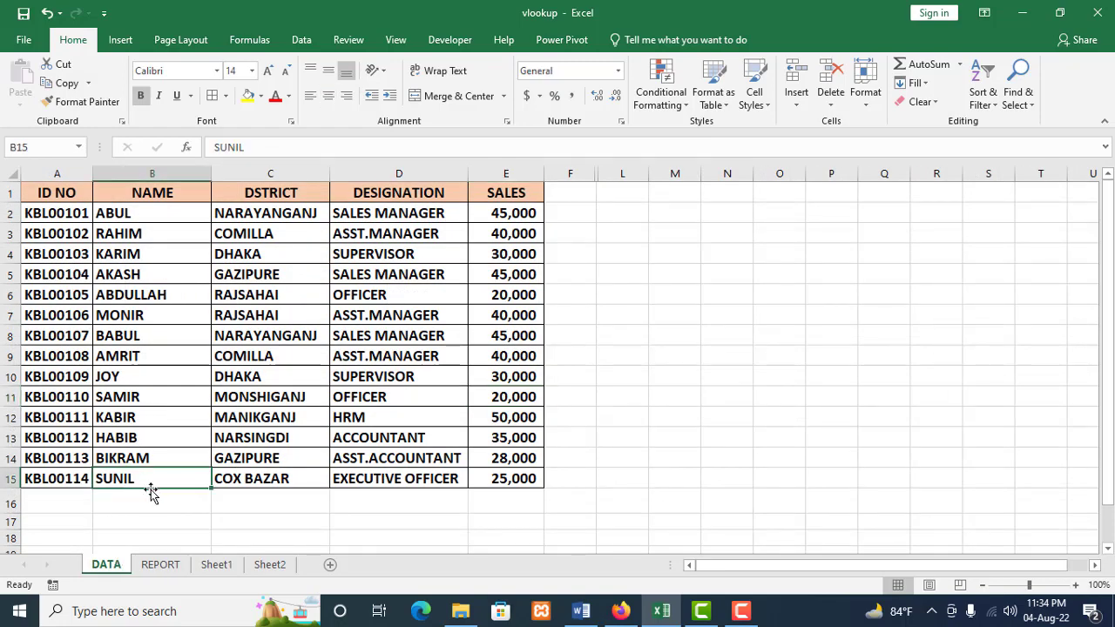
pyautogui.click(249, 481)
pyautogui.click(386, 477)
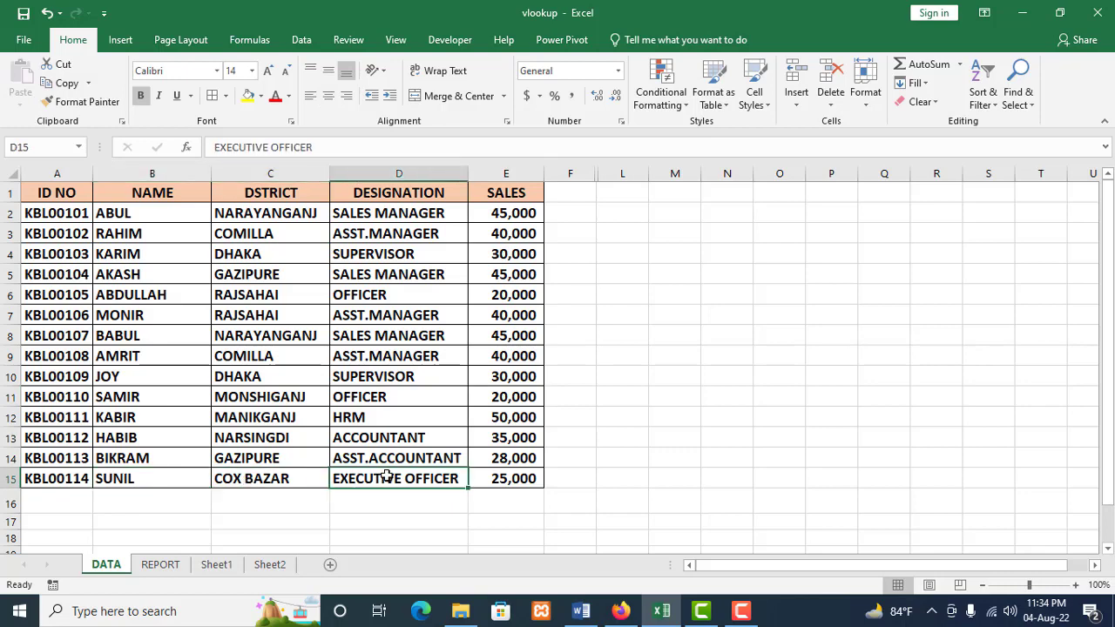
pyautogui.click(505, 481)
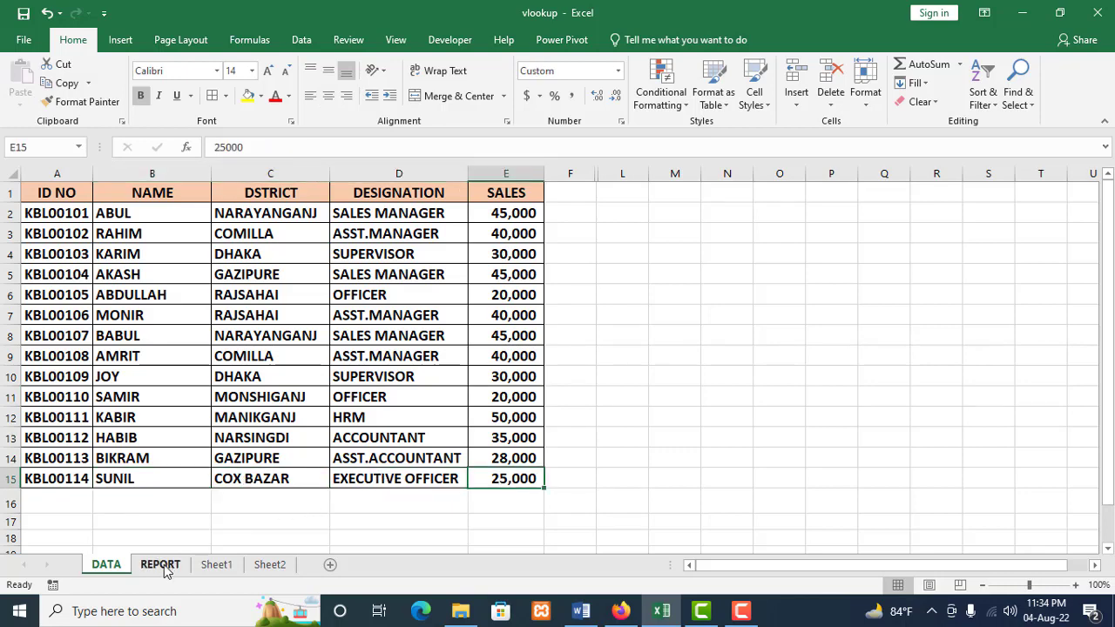
pyautogui.click(161, 564)
pyautogui.click(289, 298)
pyautogui.click(444, 298)
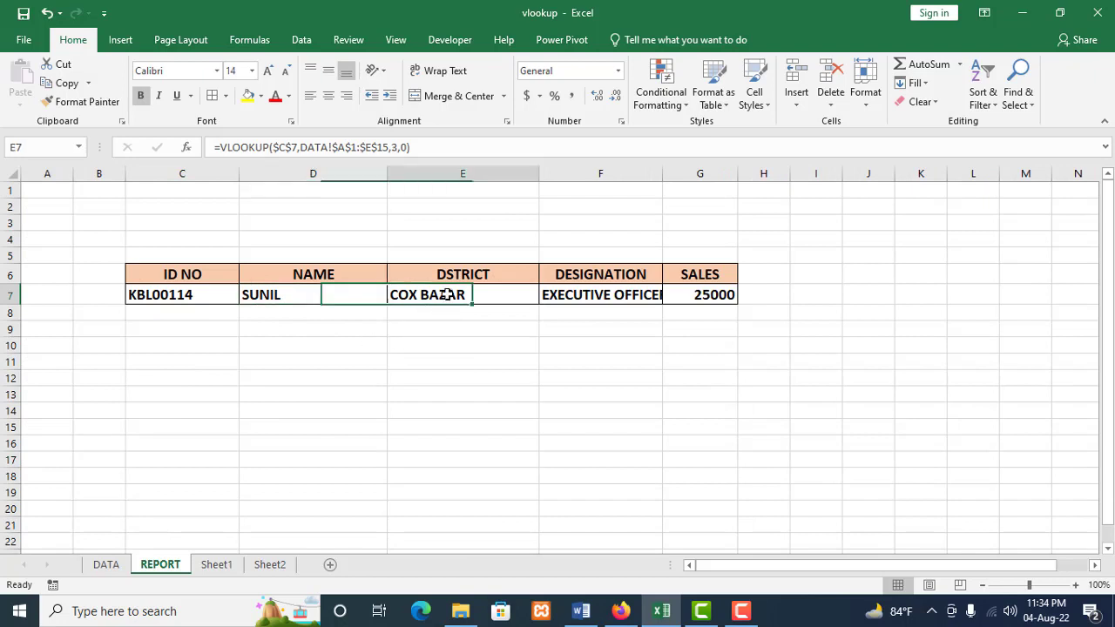
pyautogui.click(599, 300)
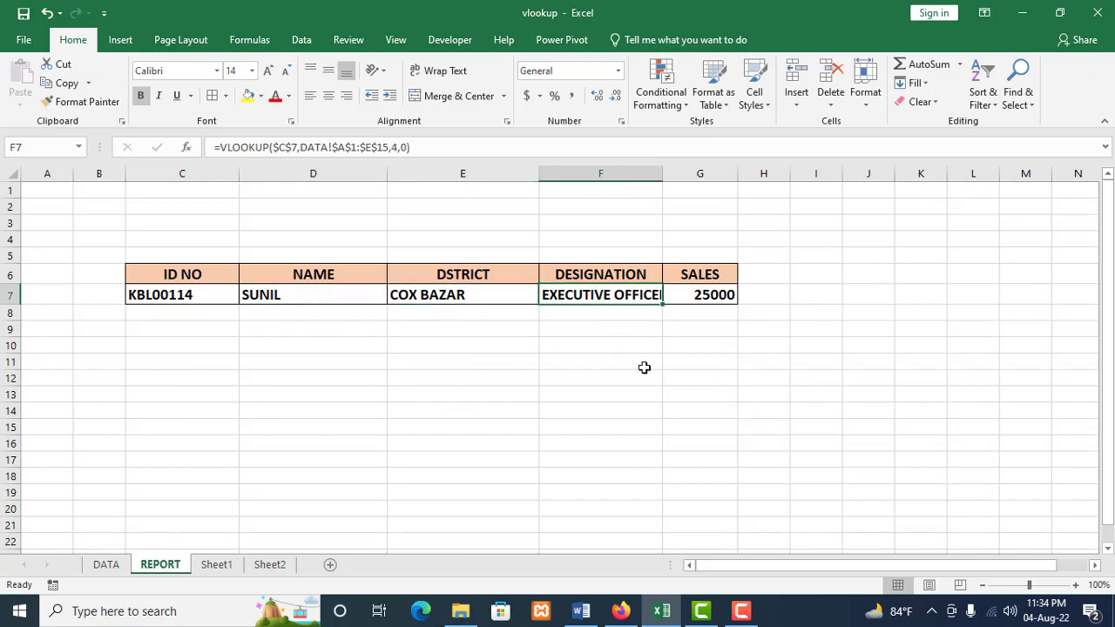
pyautogui.click(711, 297)
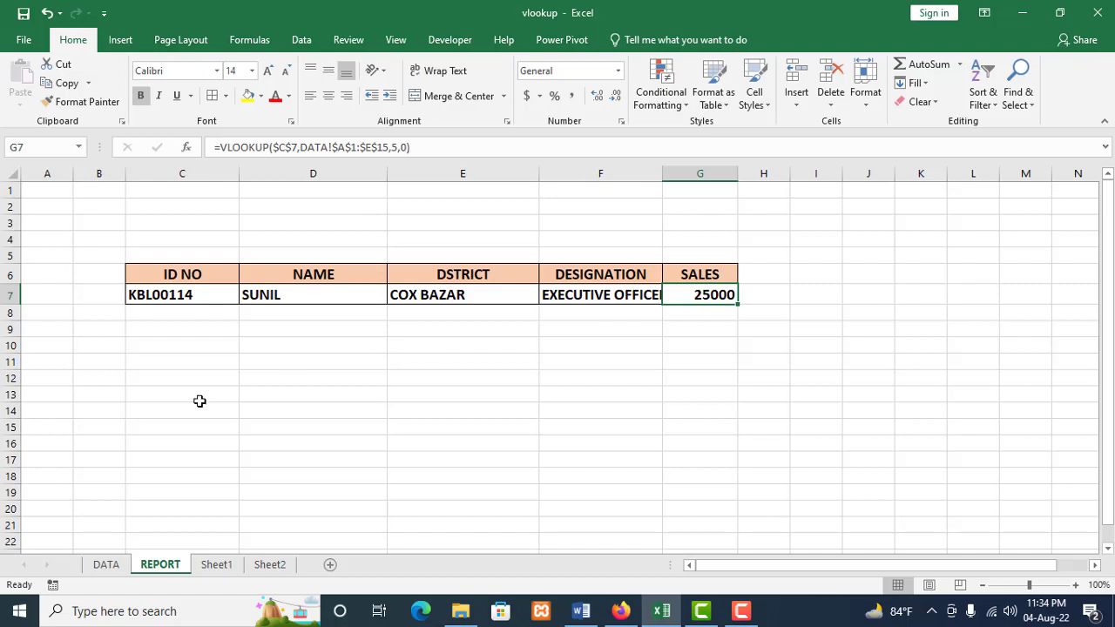
pyautogui.scroll(-3, 199, 400)
pyautogui.scroll(3, 200, 400)
pyautogui.click(303, 327)
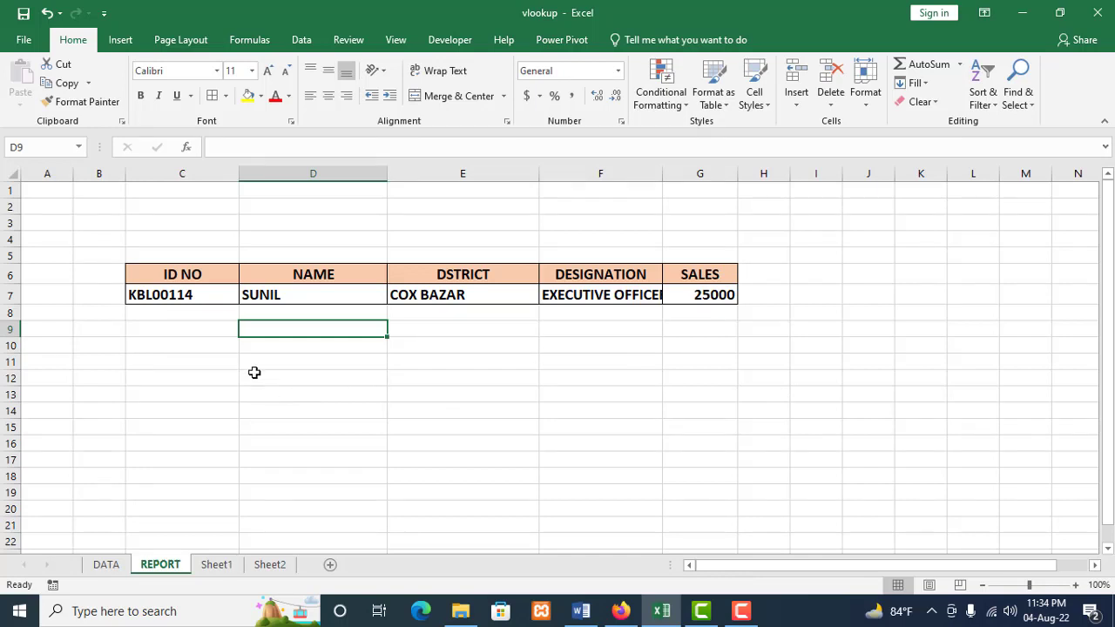
# - Review the employee ID in C7 and the VLOOKUP formulas in D7 through G7 of the REPORT sheet
pyautogui.click(213, 299)
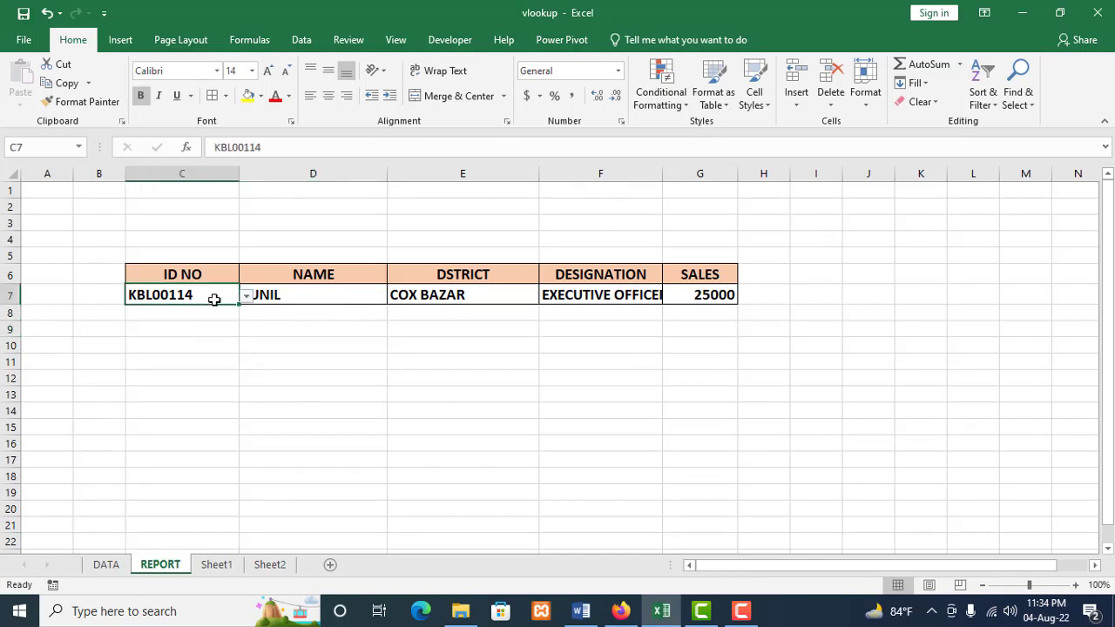
pyautogui.click(314, 289)
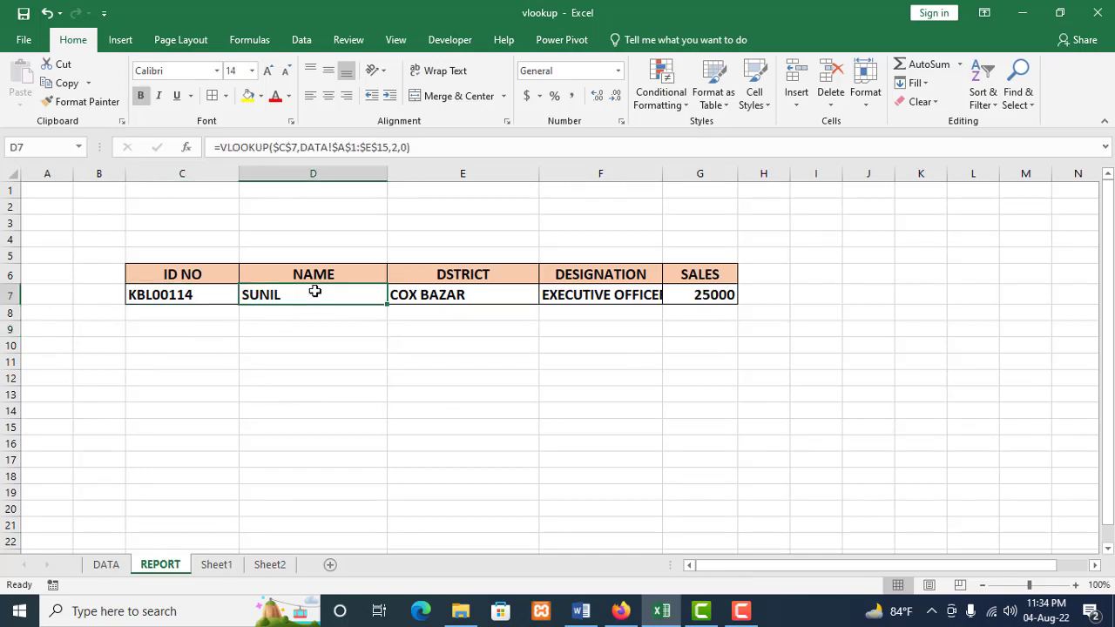
pyautogui.click(453, 296)
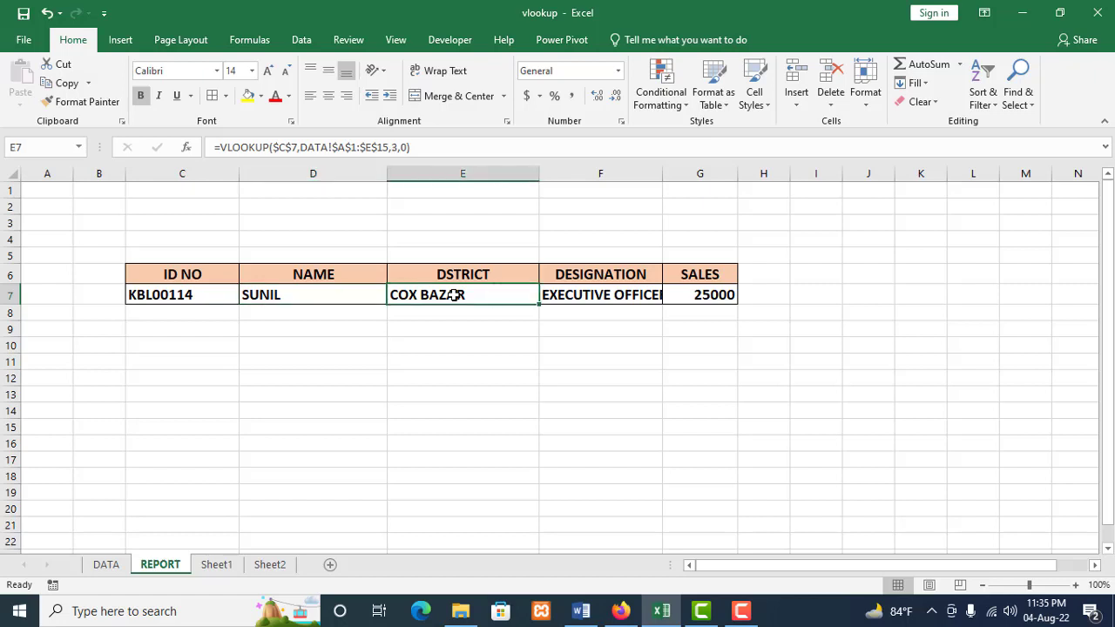
pyautogui.click(611, 292)
pyautogui.click(678, 294)
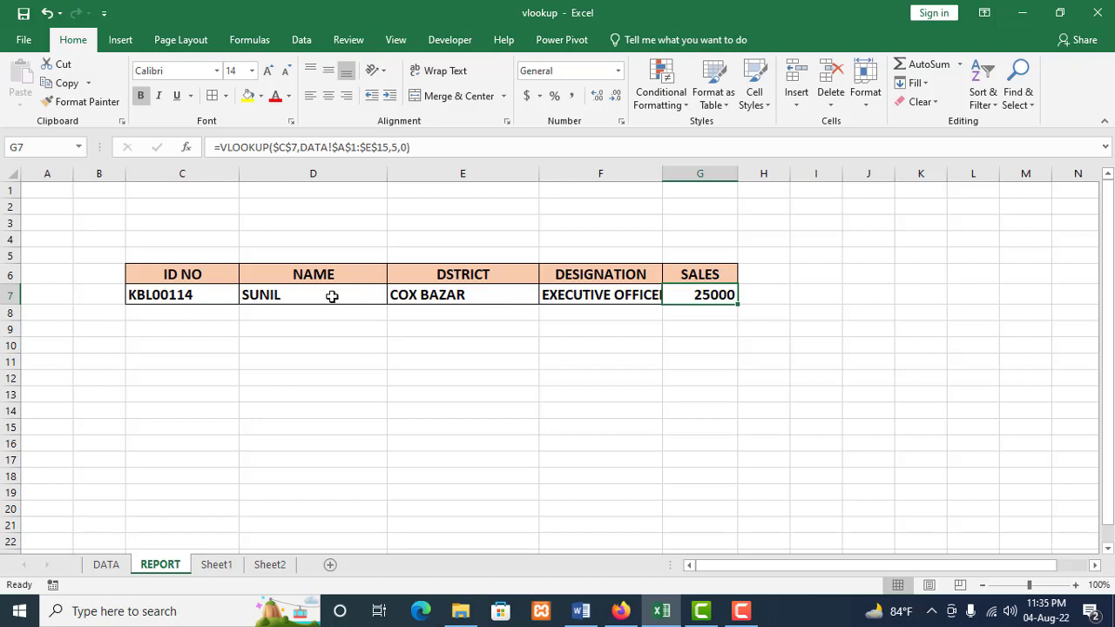
pyautogui.click(403, 361)
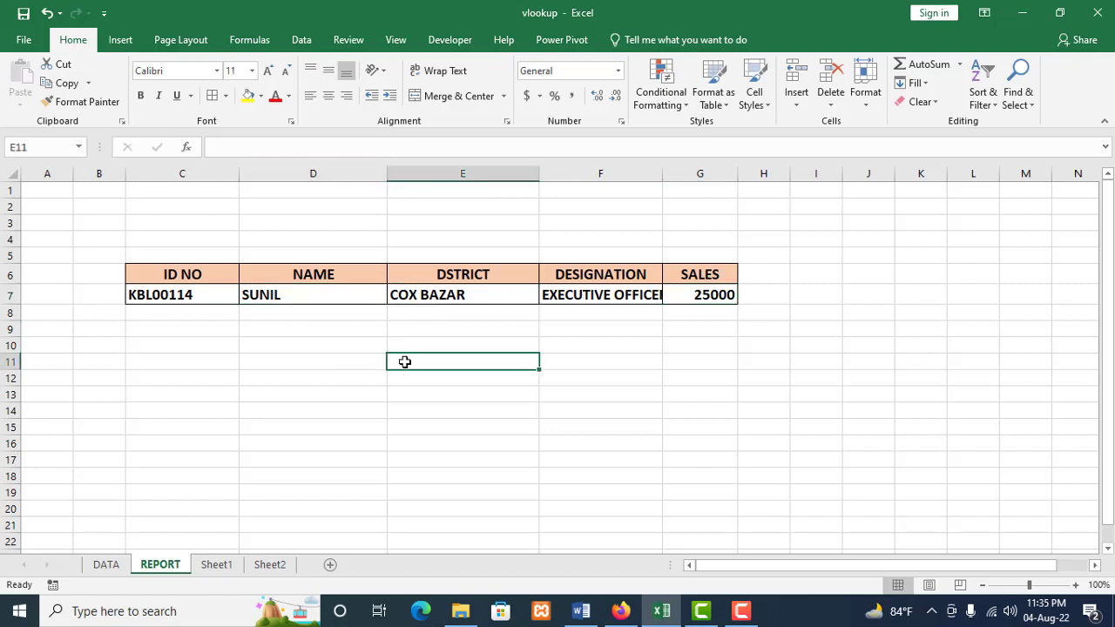
pyautogui.moveTo(744, 614)
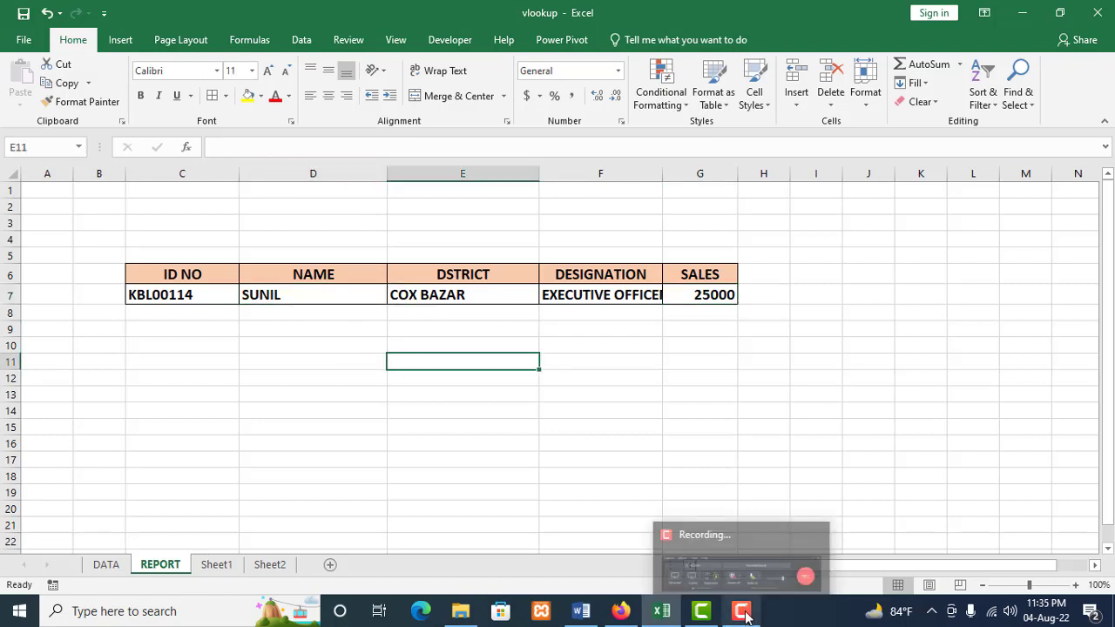